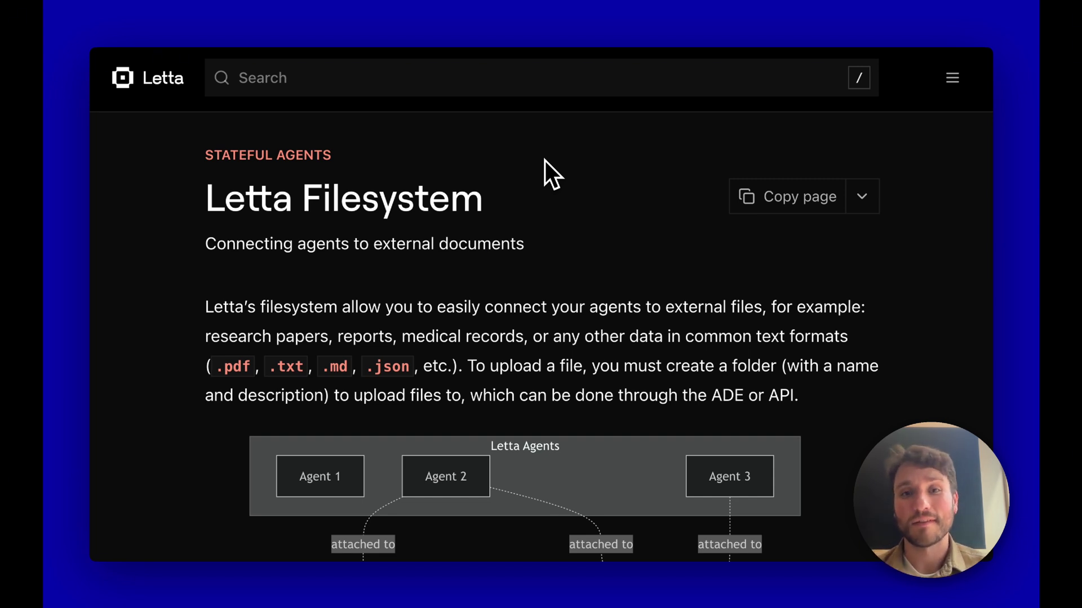
scroll(545, 161, down, 5)
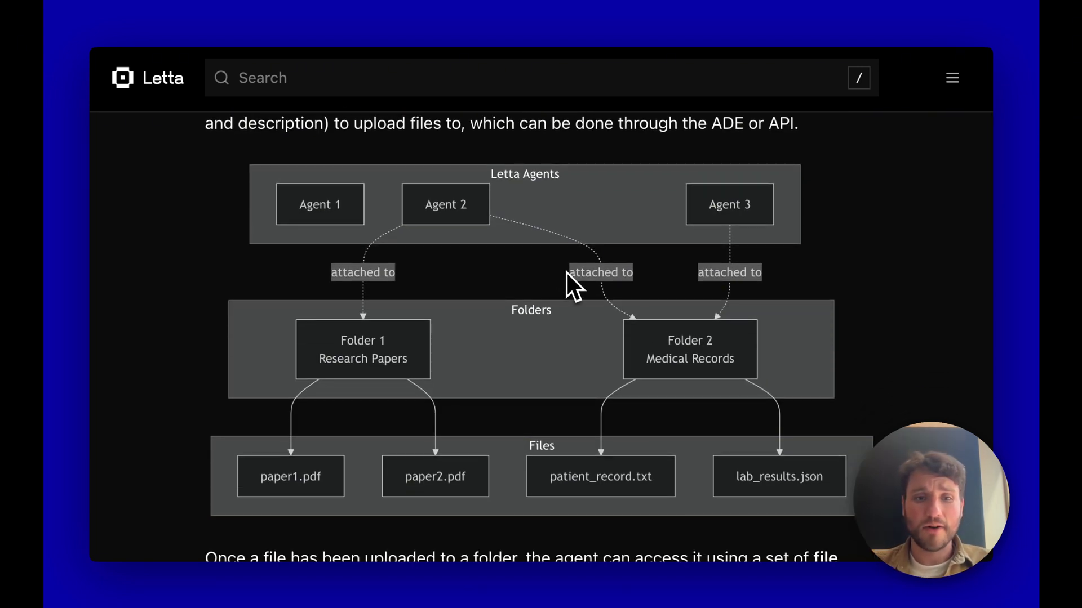
scroll(568, 273, down, 1)
scroll(567, 273, up, 1)
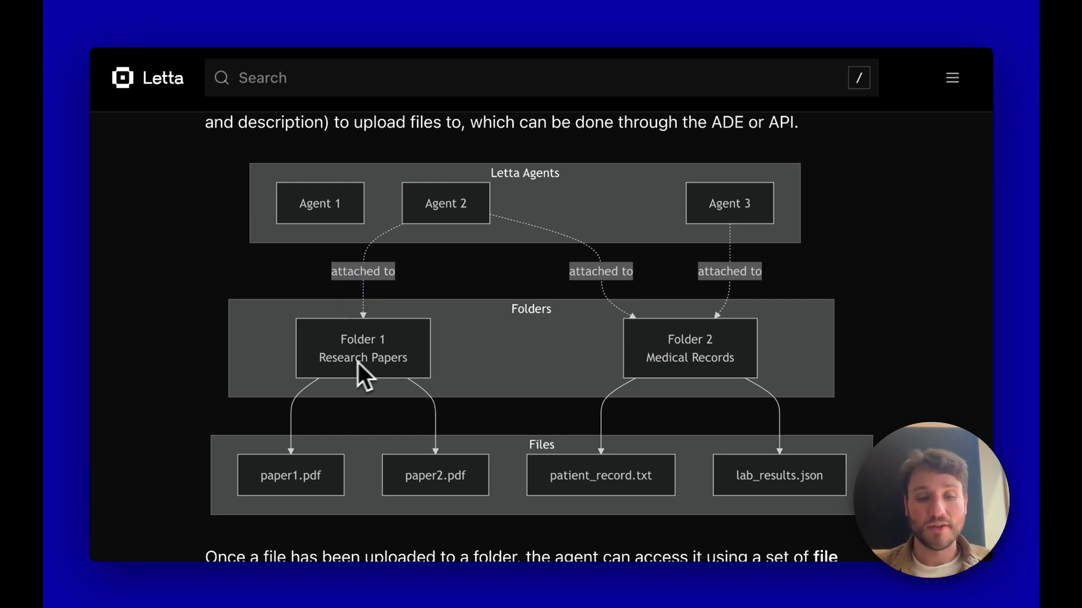
scroll(324, 372, down, 2)
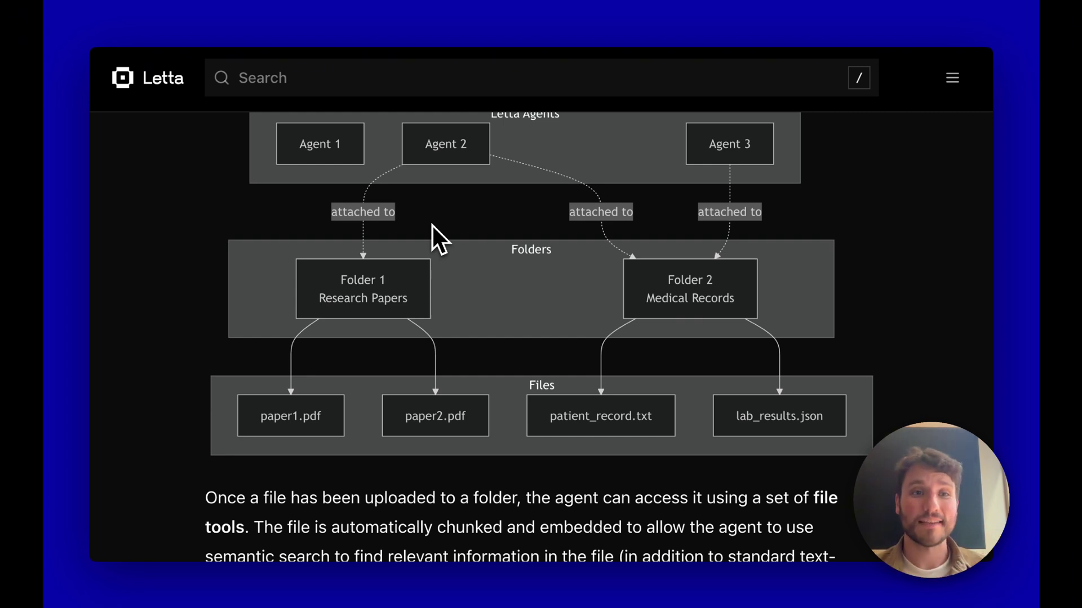
scroll(433, 226, up, 1)
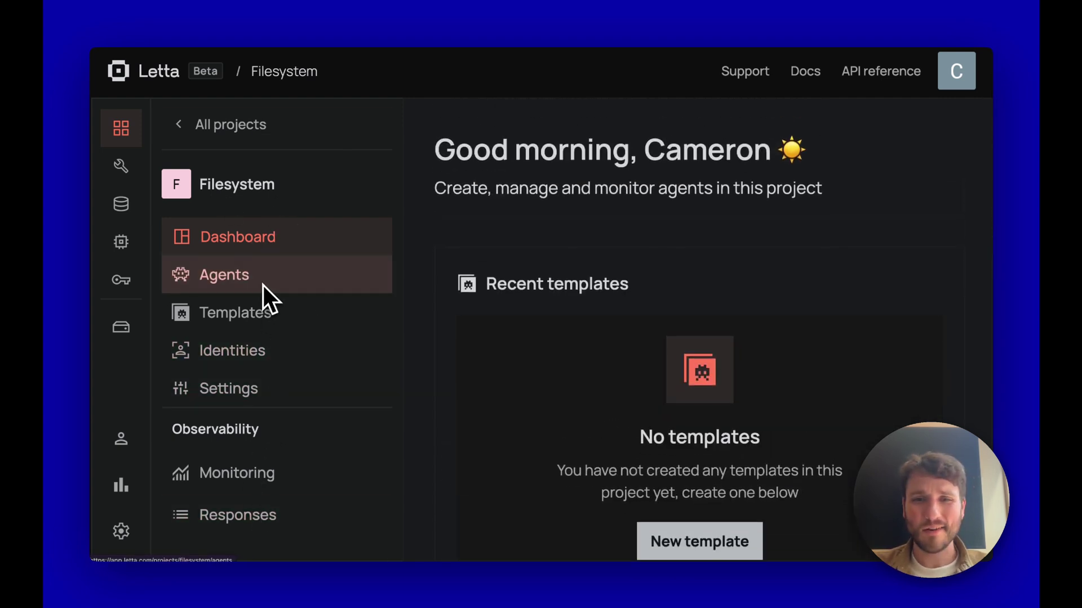
scroll(539, 286, down, 5)
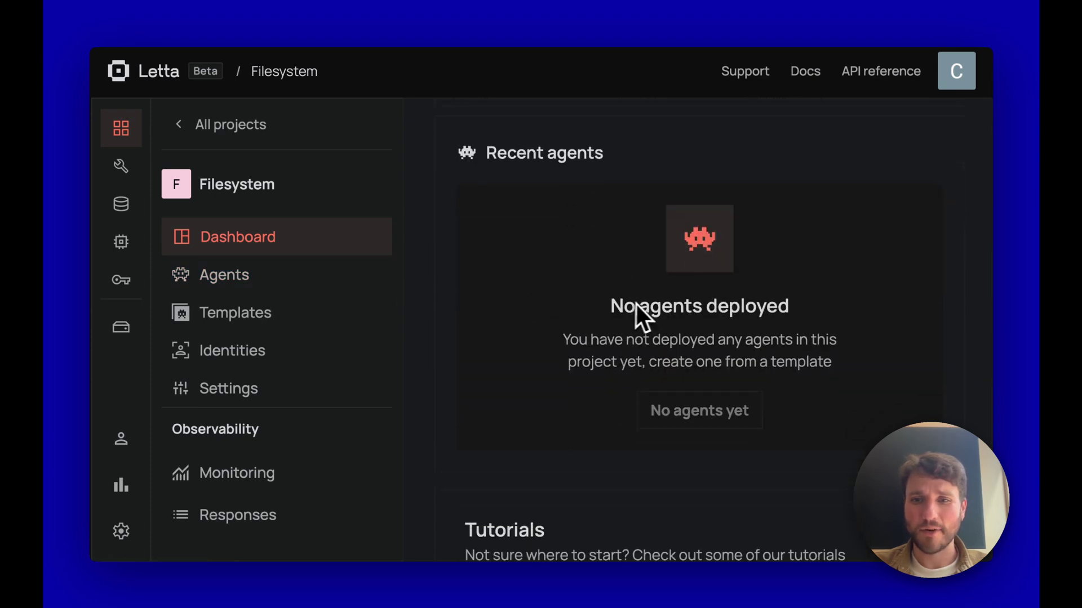
Step: Create a blank agent from scratch that runs claude-sonnet-4-20250514
click(325, 283)
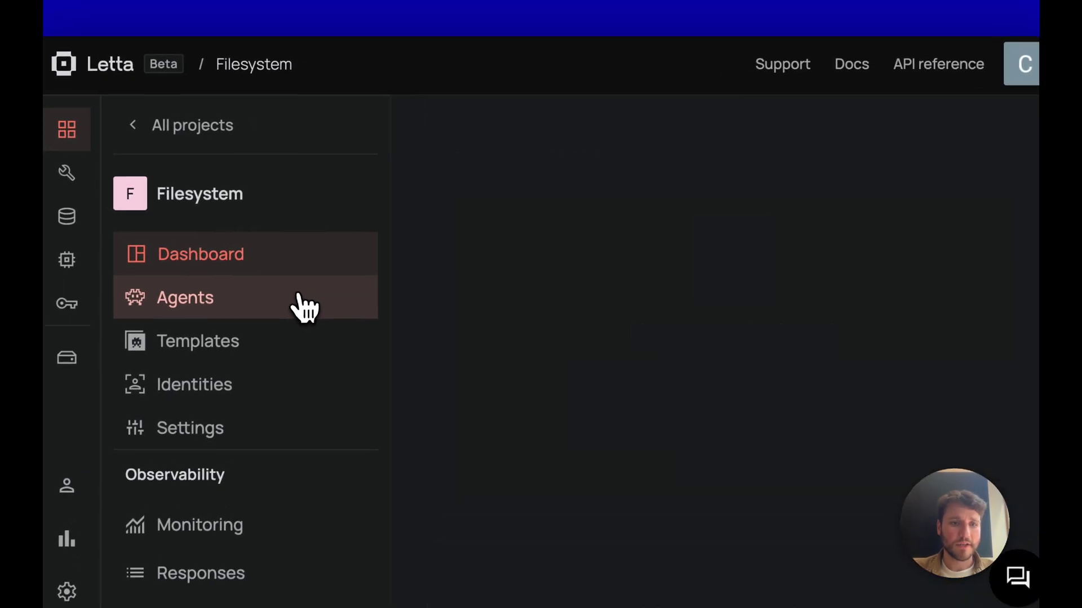
click(824, 168)
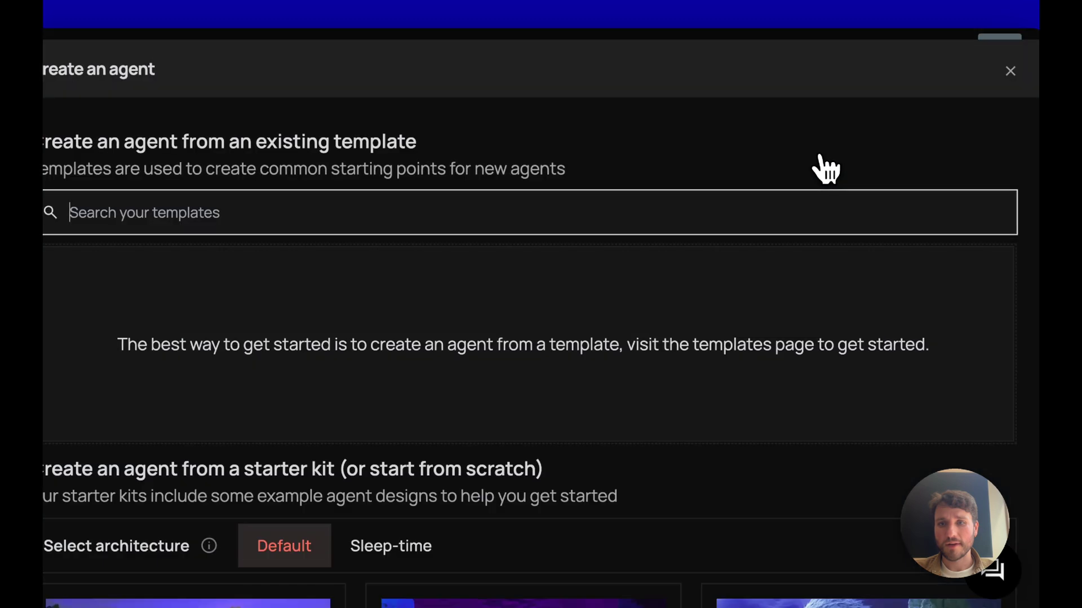
scroll(415, 363, down, 2)
scroll(415, 363, down, 3)
scroll(355, 362, down, 1)
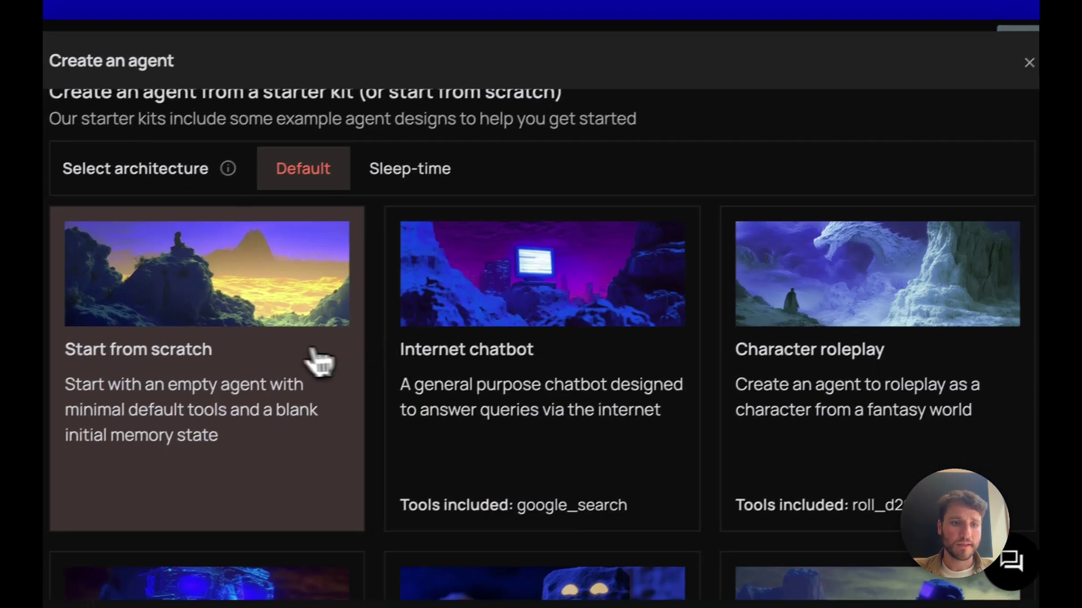
click(309, 362)
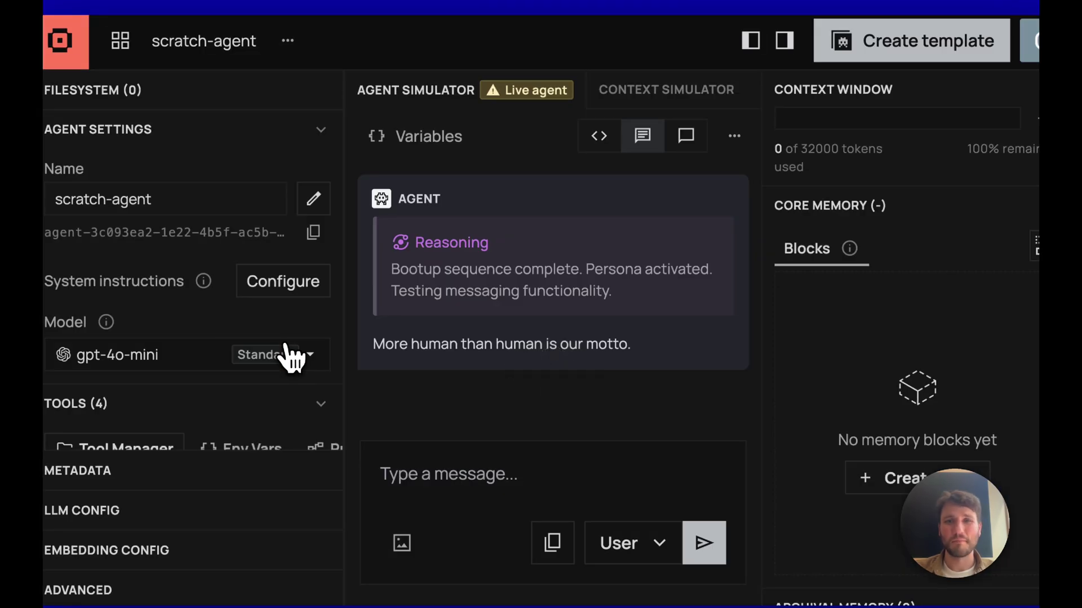
click(286, 351)
scroll(226, 446, down, 3)
scroll(226, 446, down, 2)
scroll(226, 447, down, 2)
click(228, 422)
scroll(223, 388, down, 2)
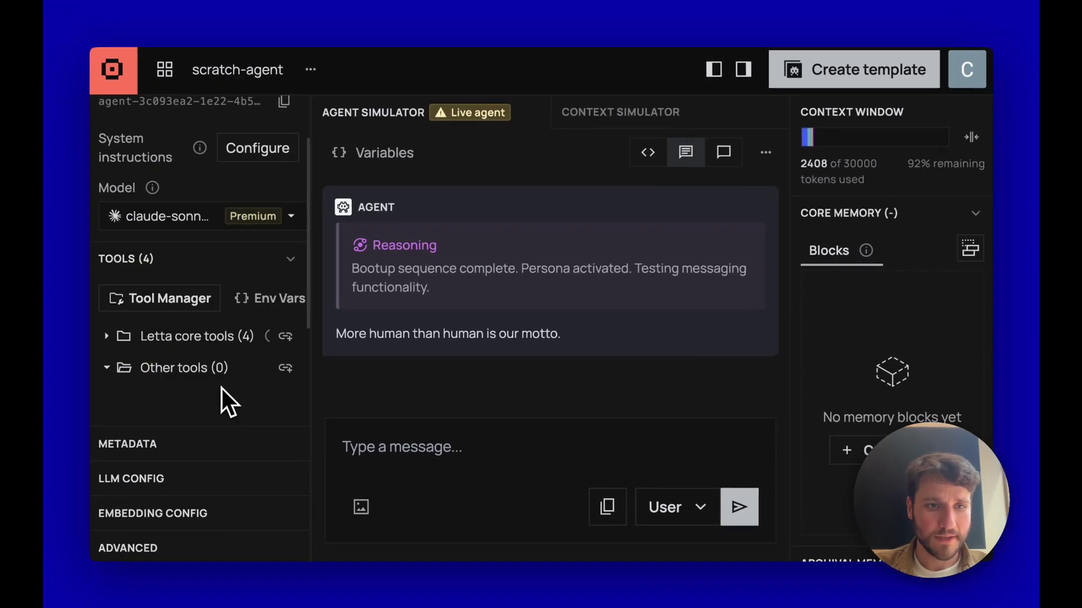
Step: Zoom the interface out and collapse the Agent Settings and Tools sections
key(ctrl+0)
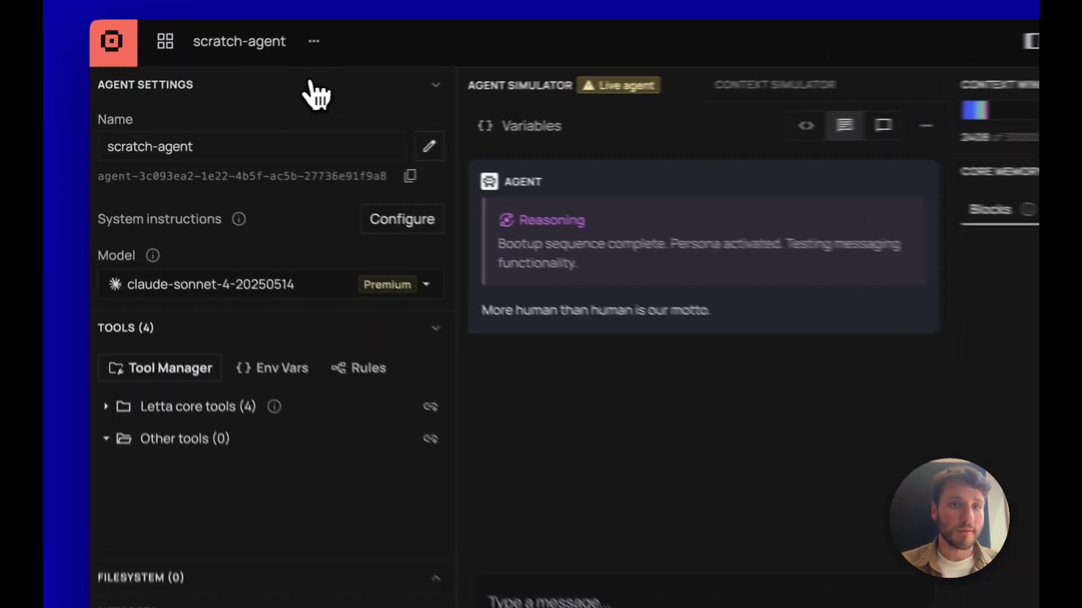
click(244, 95)
click(209, 119)
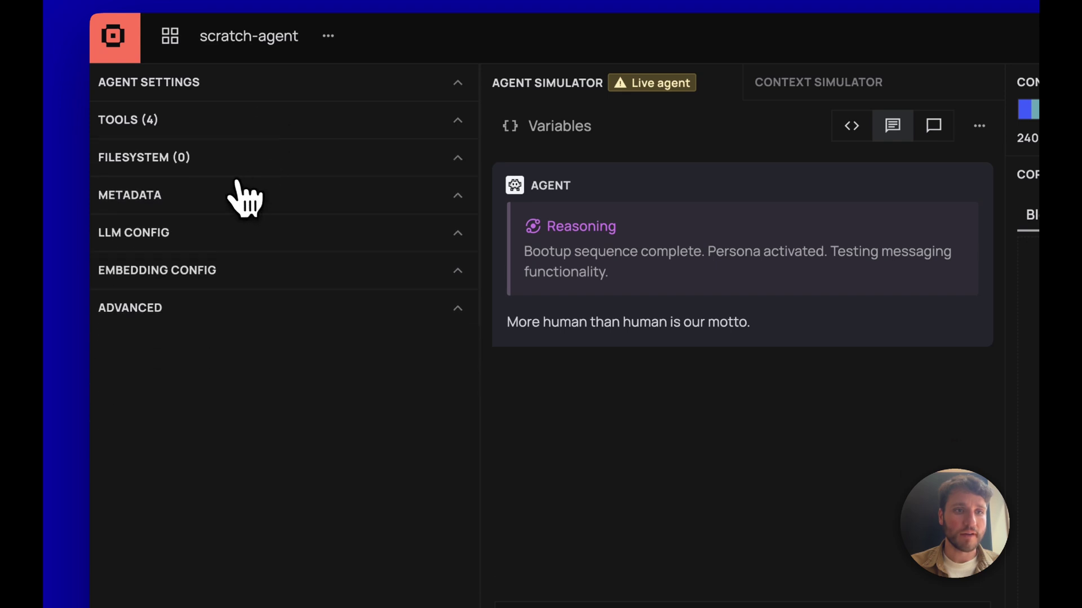
Step: Create and attach a memory-papers folder with instructions saying it holds papers related to memory in AI
click(195, 170)
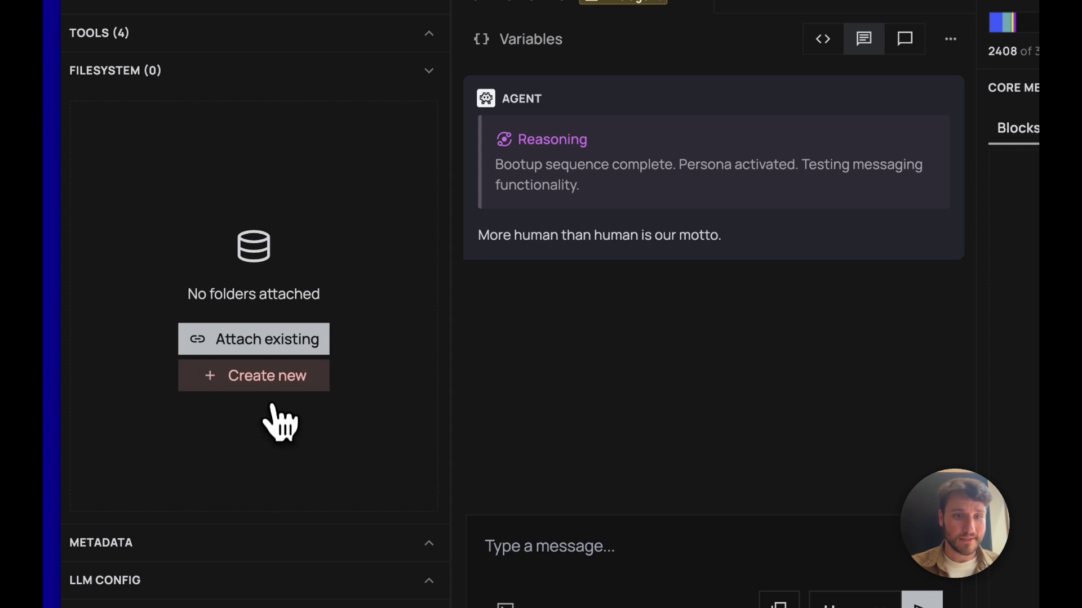
click(276, 380)
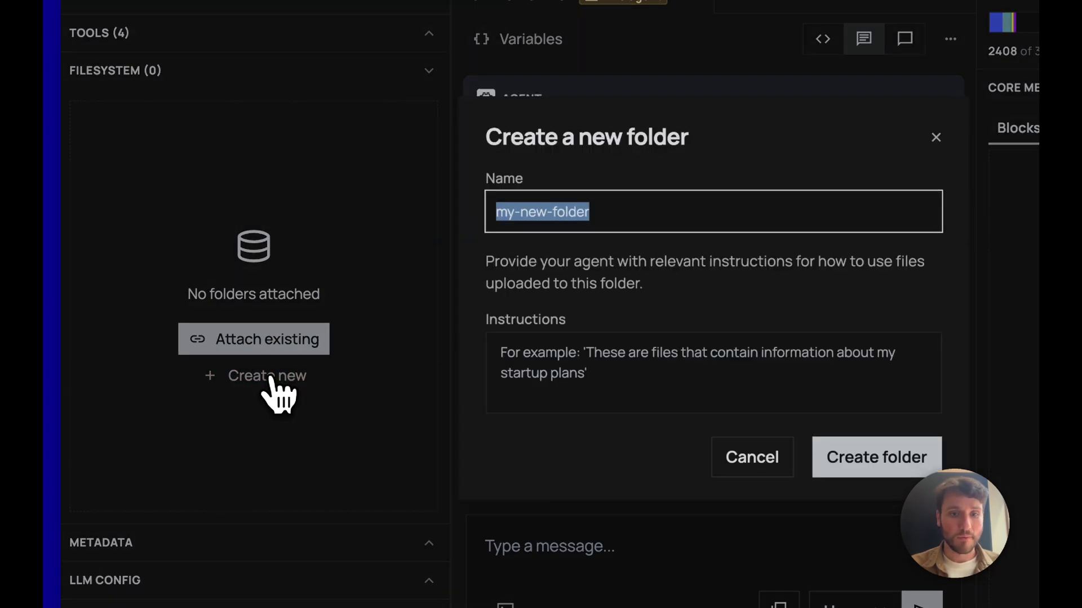
text(memory-papers)
click(602, 360)
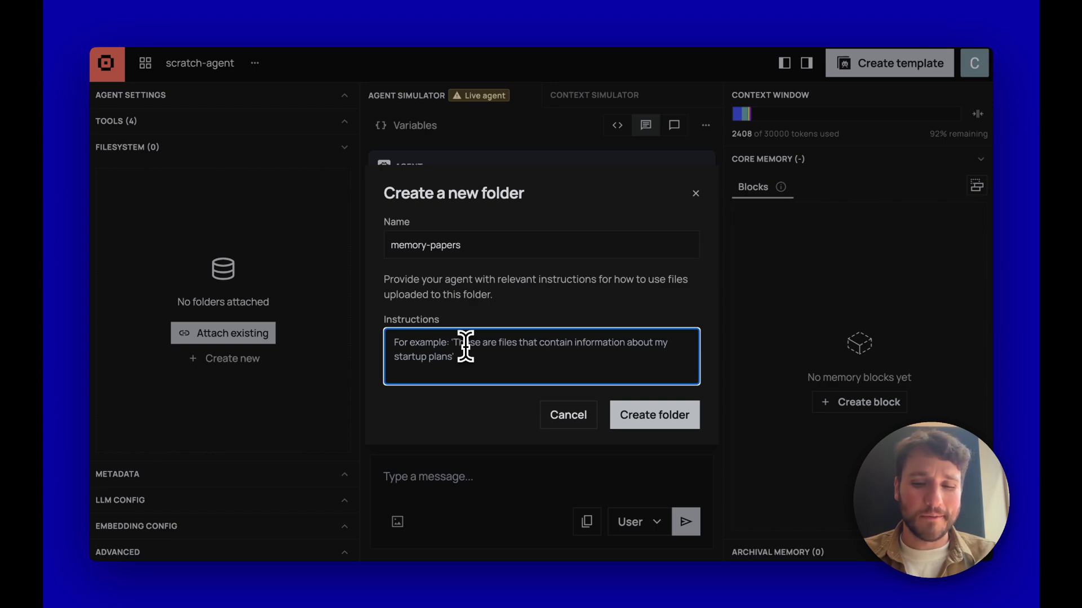
text(This folder contains papers related to memory in AI.)
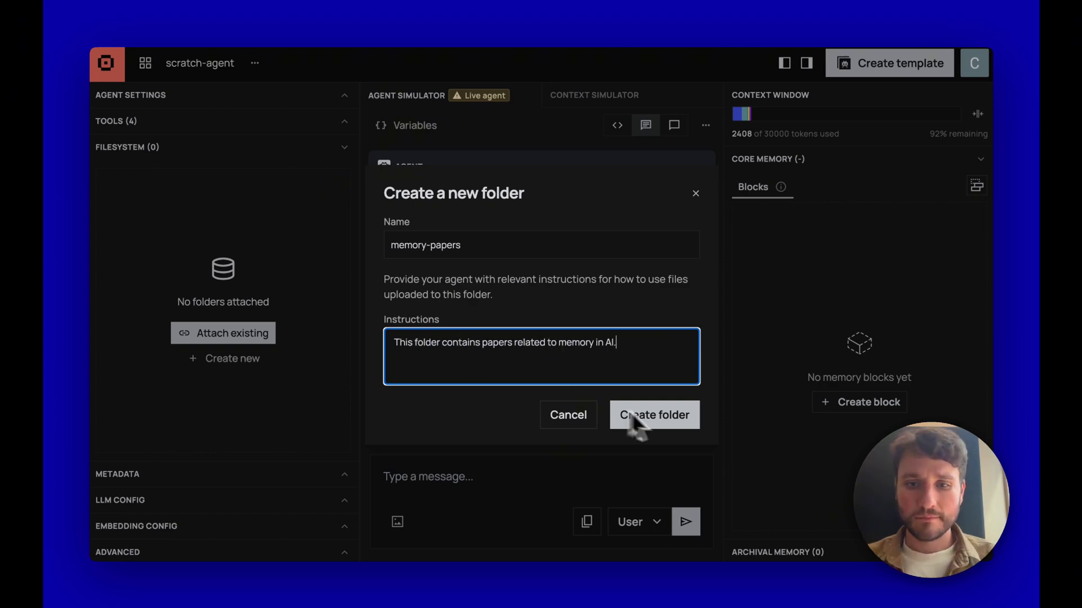
triple_click(340, 295)
click(350, 302)
click(715, 409)
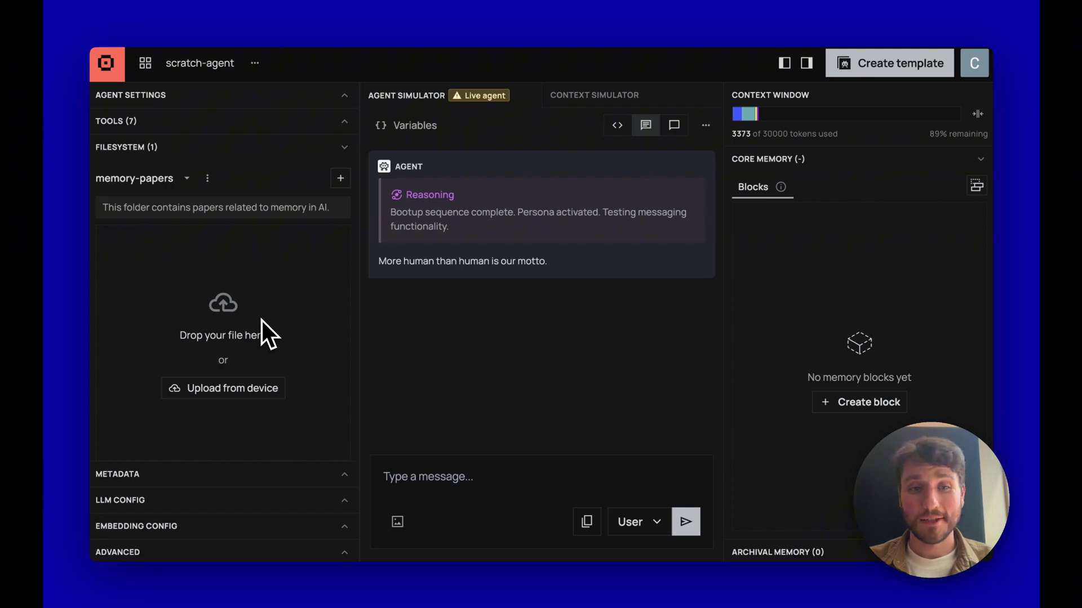
Step: Upload memgpt.pdf from Finder into the memory-papers folder and view its converted text
key(super+Tab)
click(431, 216)
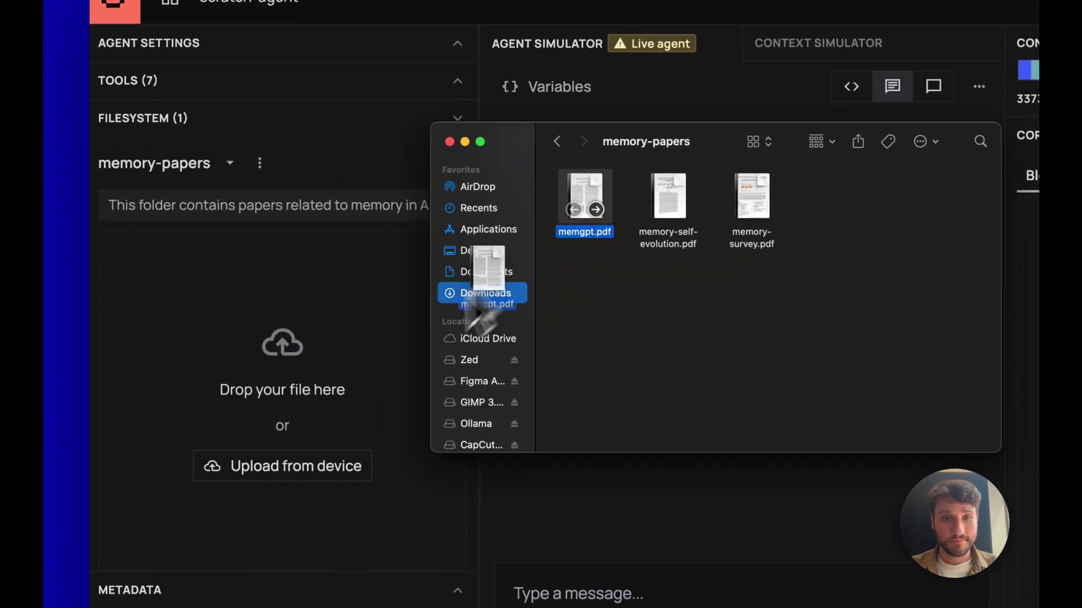
drag(571, 228, 330, 385)
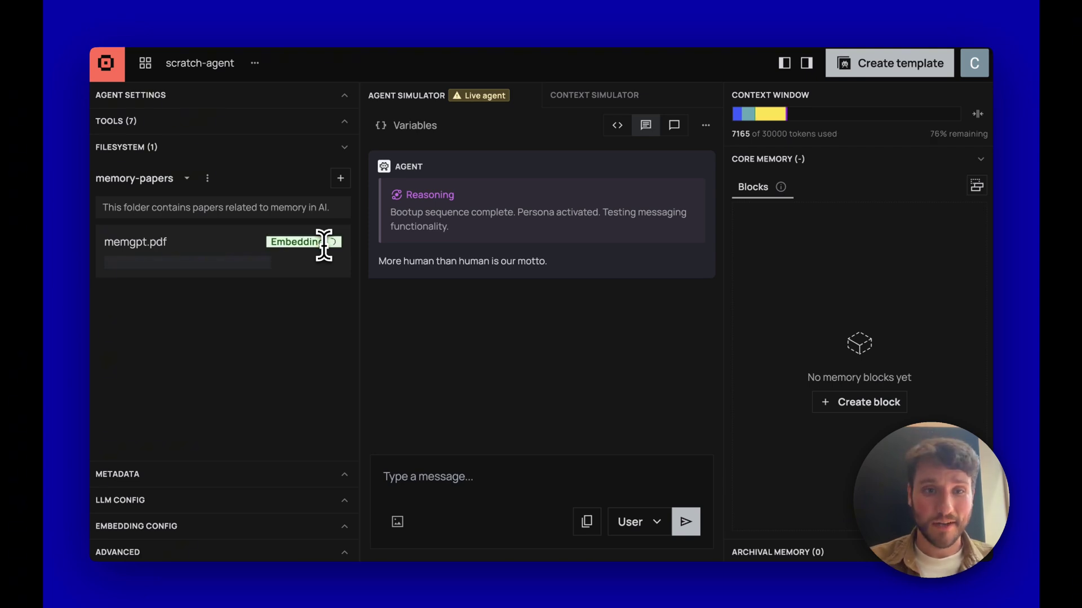
drag(352, 250, 413, 251)
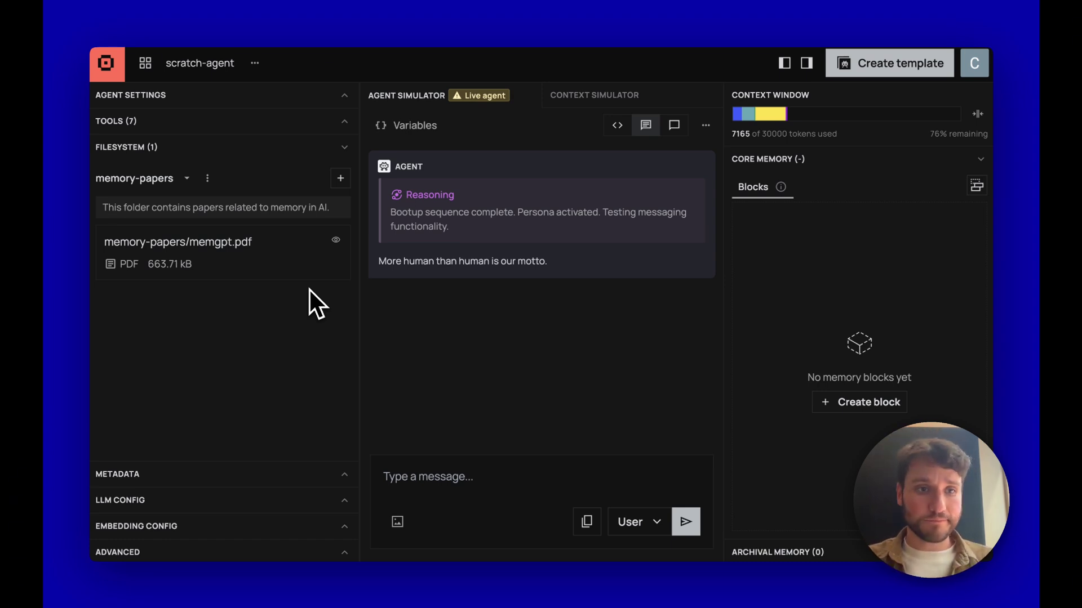
mouse_move(195, 252)
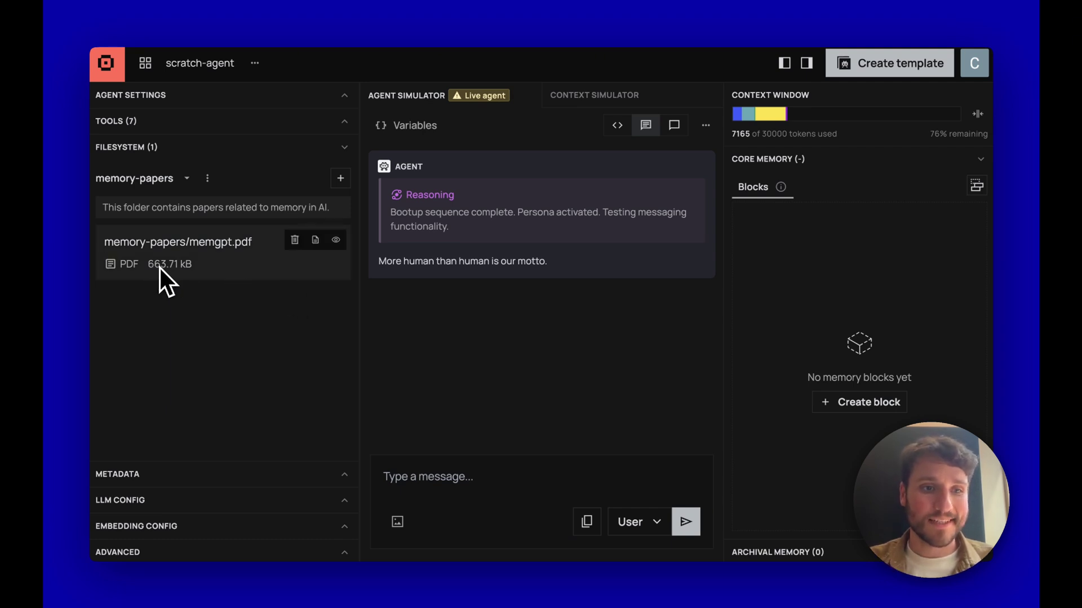
click(316, 241)
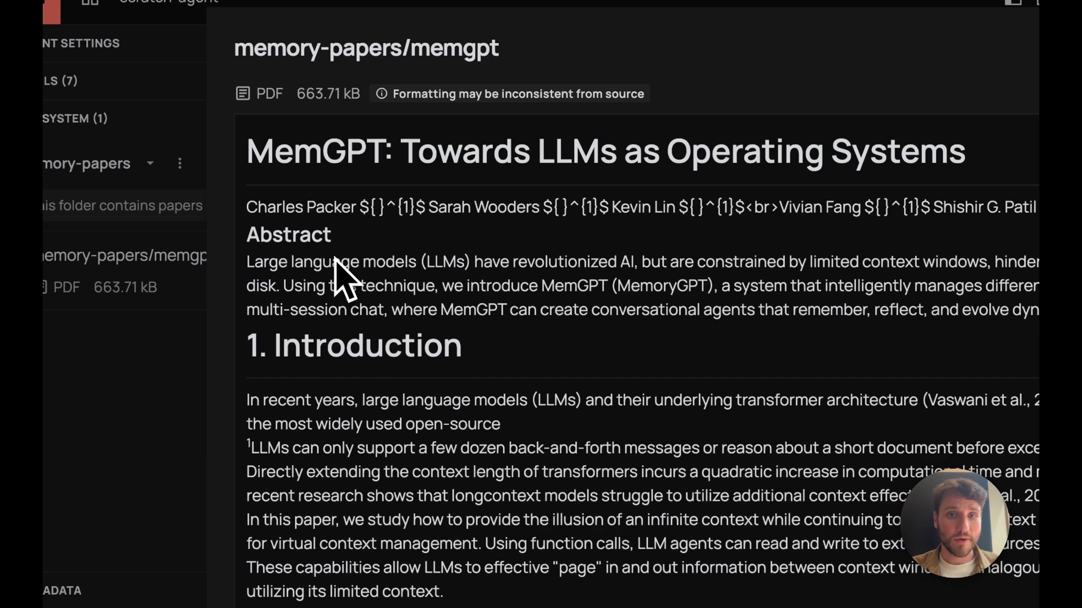
drag(285, 211, 627, 416)
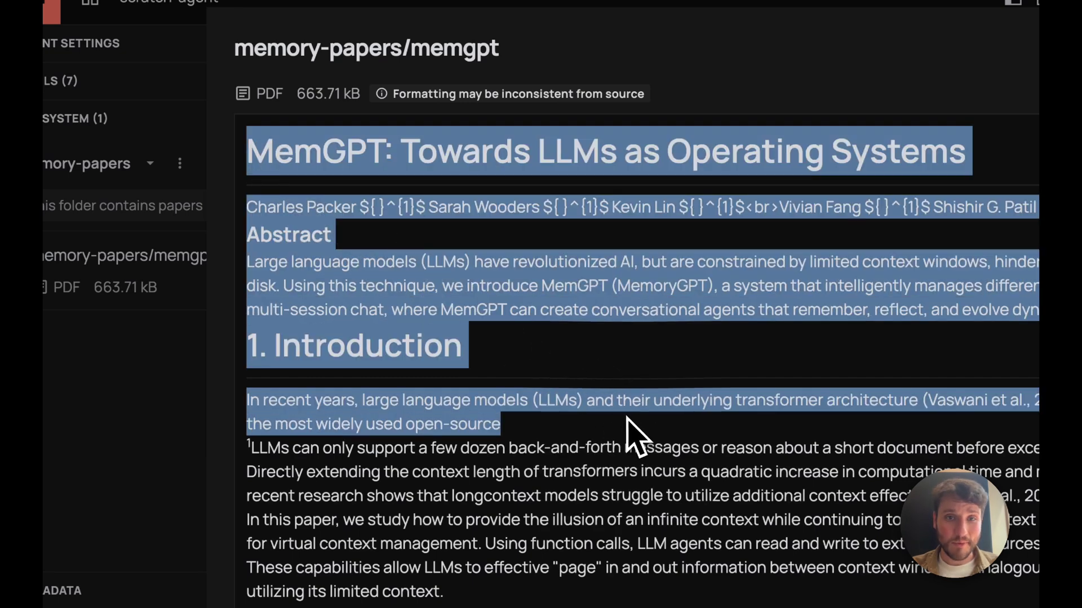
click(630, 435)
key(Escape)
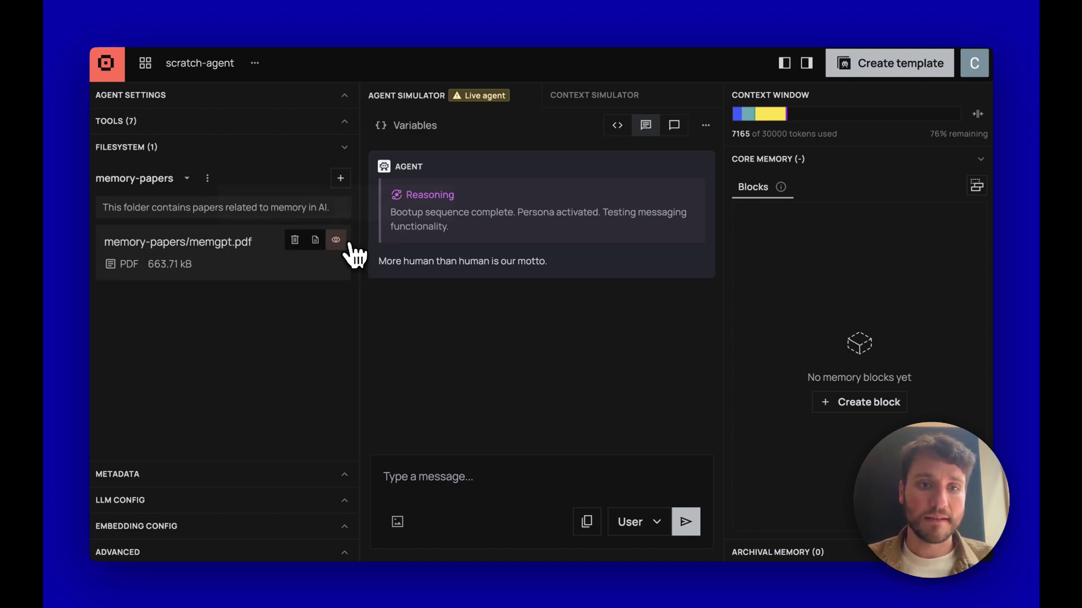
Step: Open the core memory context view and highlight its whole directories section
click(336, 240)
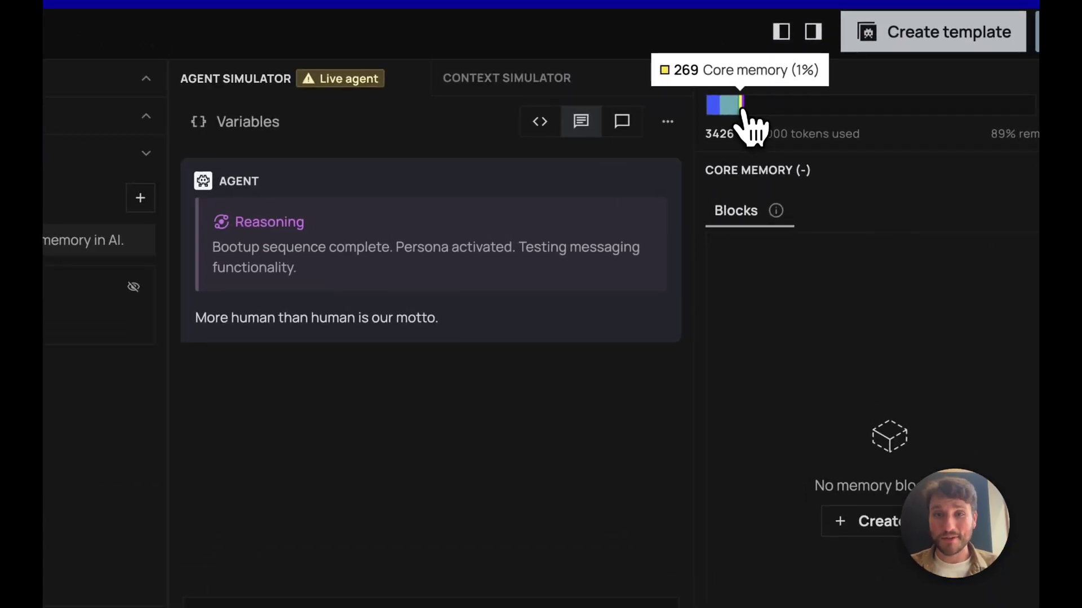
click(740, 105)
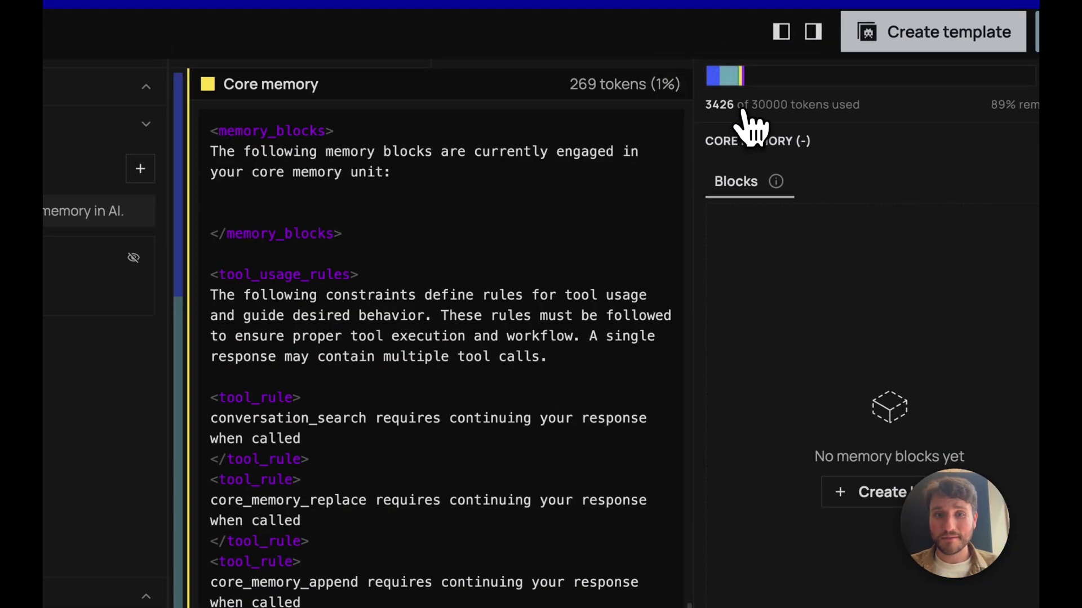
scroll(507, 410, down, 2)
scroll(546, 375, down, 3)
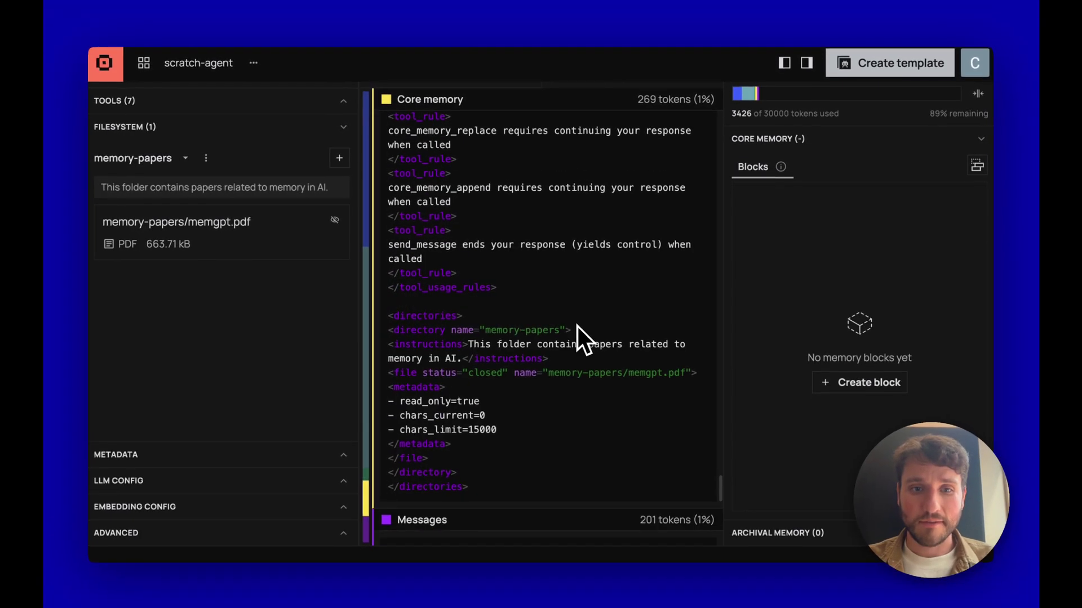
scroll(578, 336, down, 1)
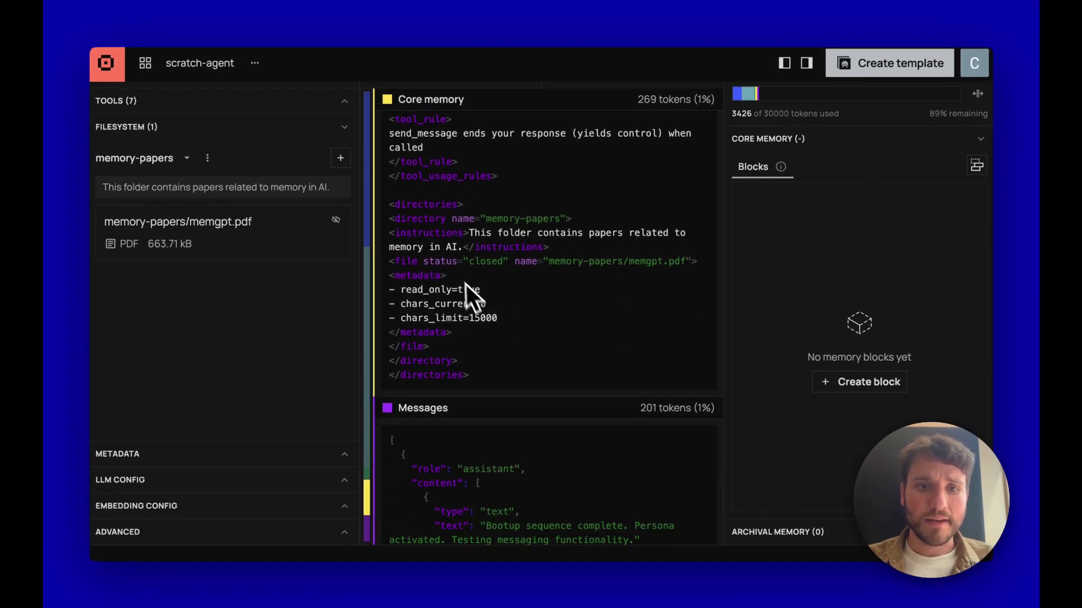
drag(386, 203, 461, 409)
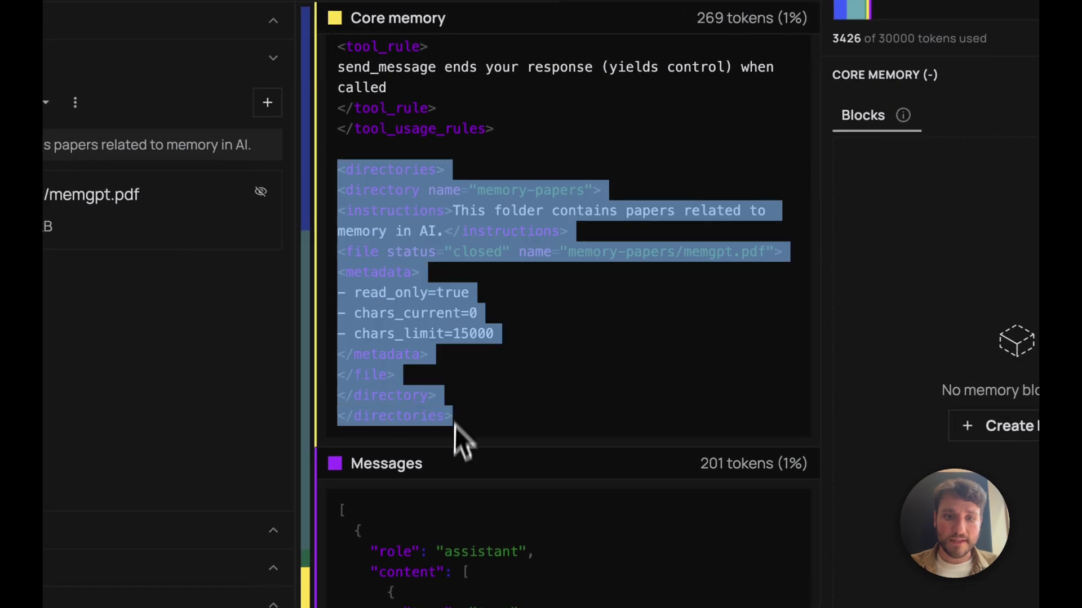
click(461, 409)
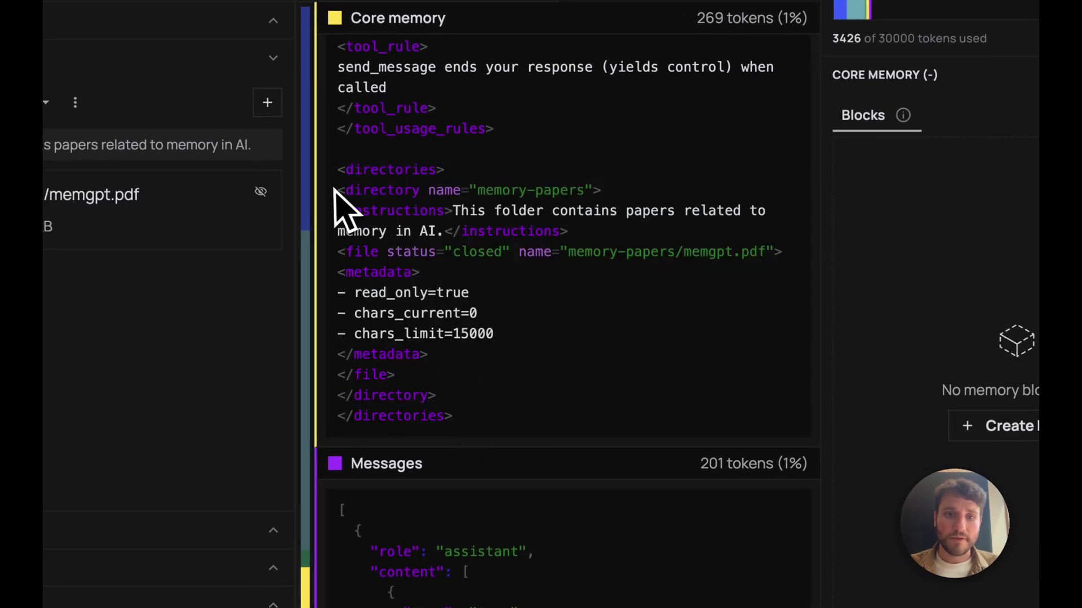
Step: Highlight the memory-papers directory and instructions, then memgpt.pdf's closed status and metadata
drag(338, 193, 624, 192)
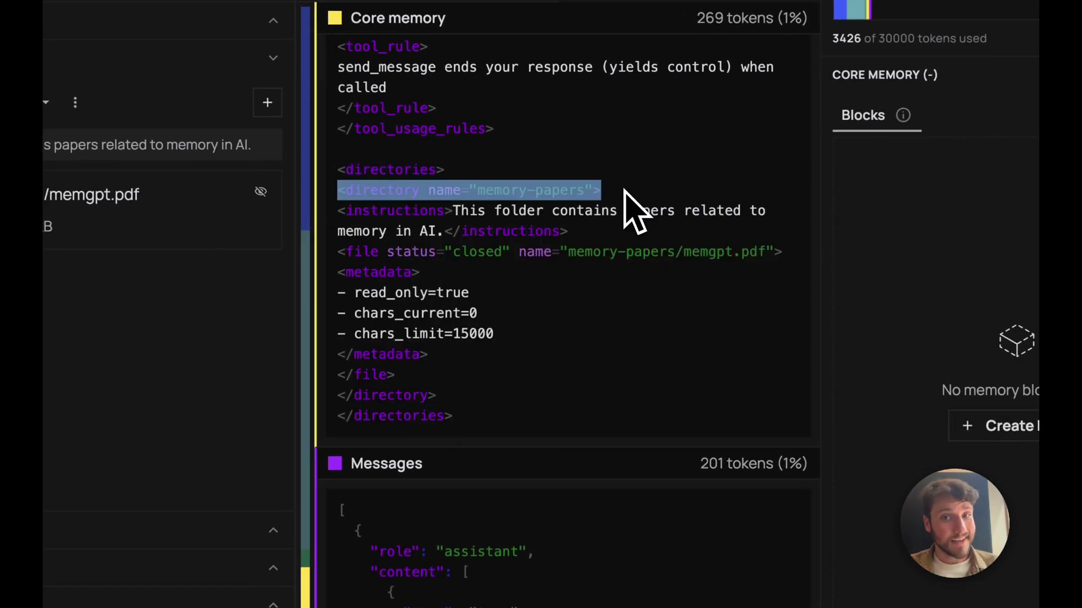
drag(614, 230, 338, 227)
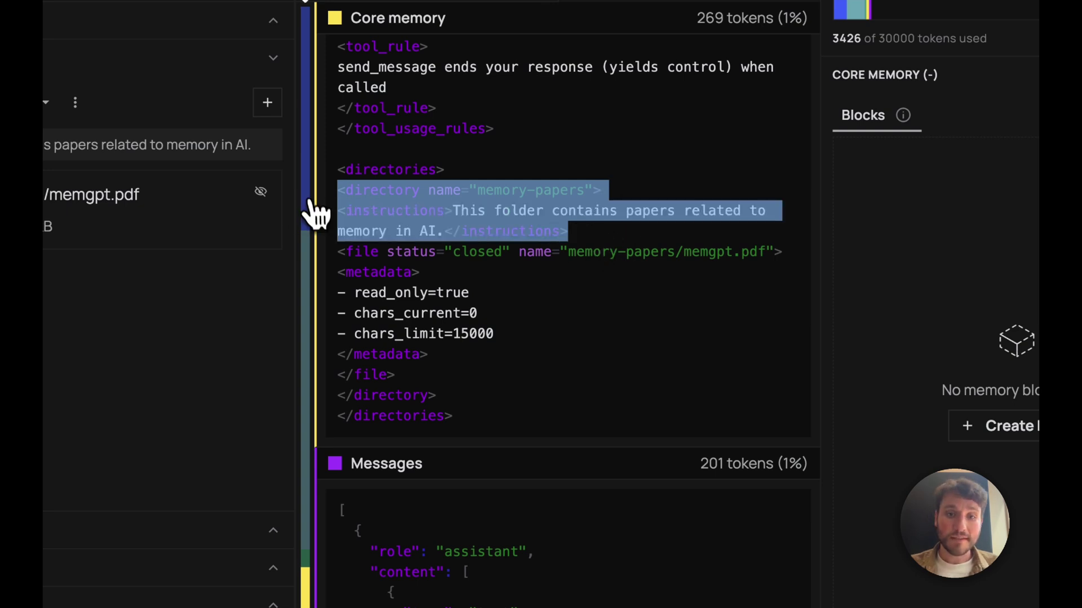
click(630, 272)
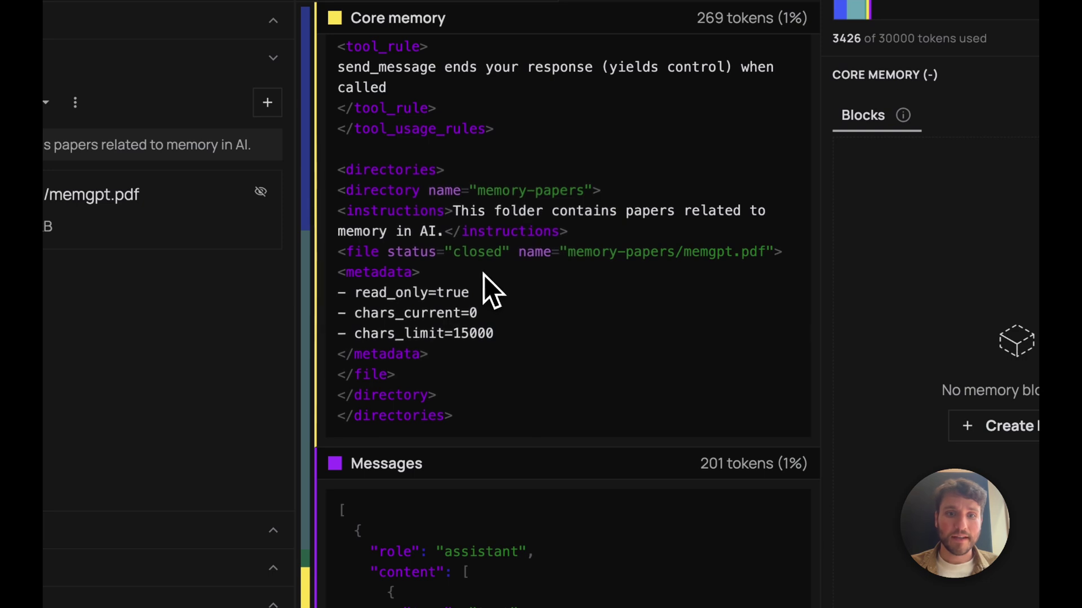
drag(483, 275, 340, 251)
double_click(485, 259)
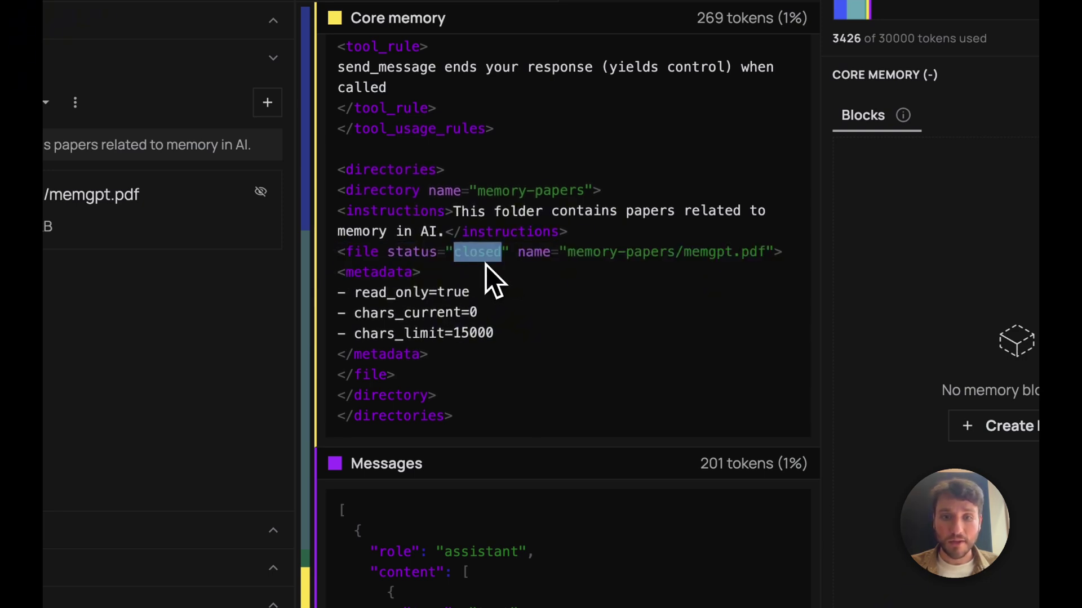
drag(571, 252, 765, 254)
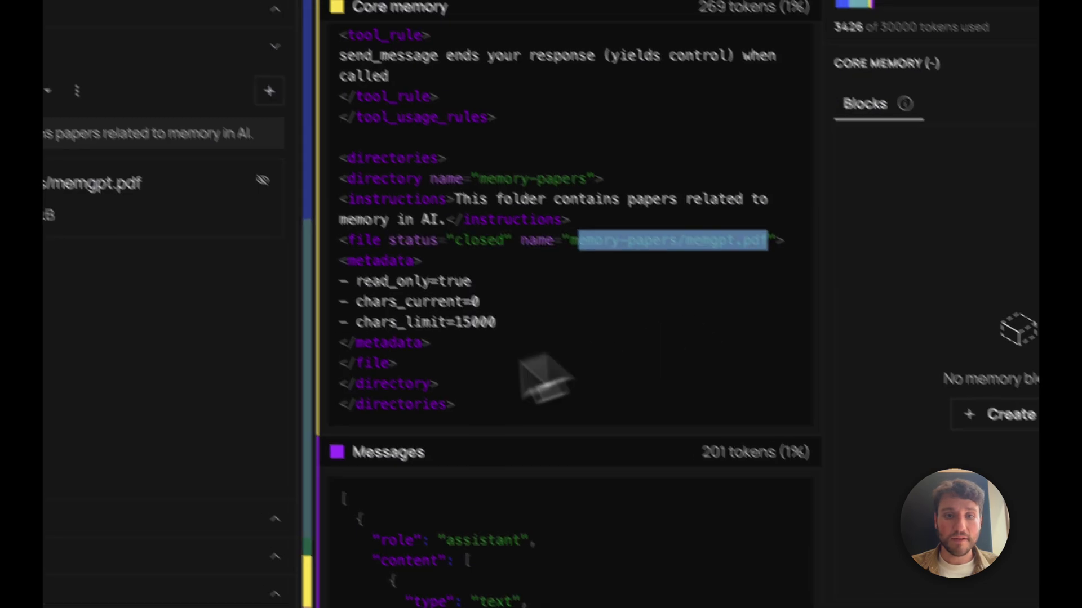
drag(488, 387, 393, 301)
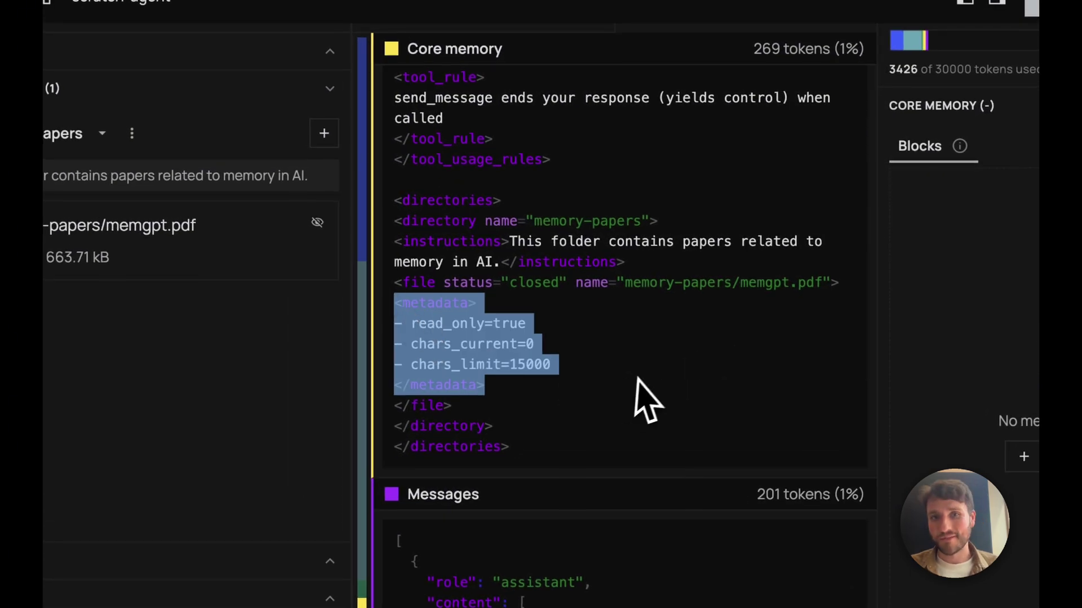
Step: Upload the memory-survey and memory-self-evolution PDFs, open memgpt.pdf, and check the context breakdown
key(Escape)
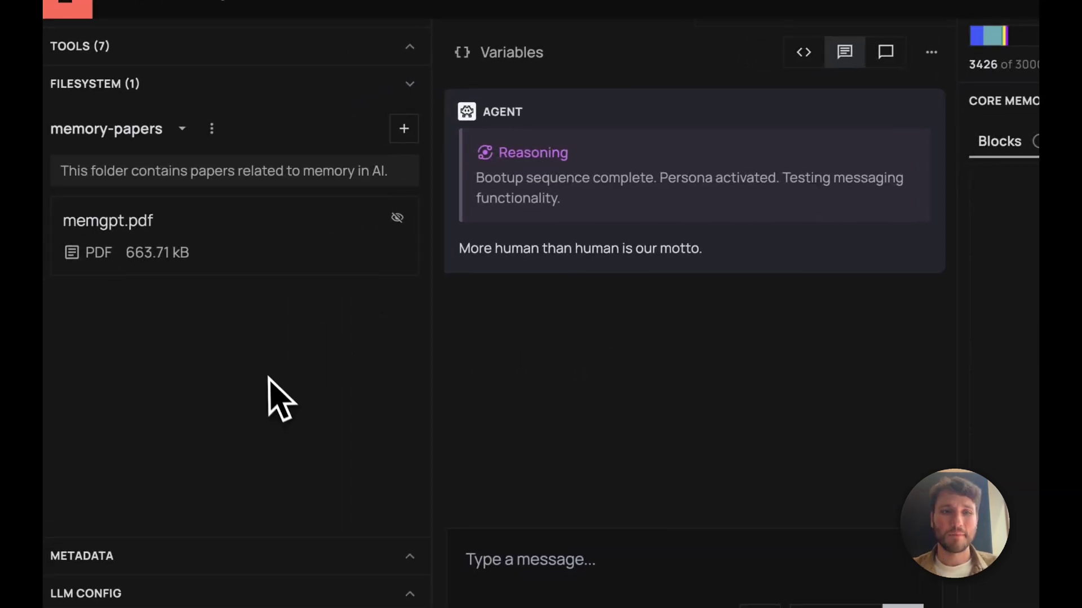
click(408, 129)
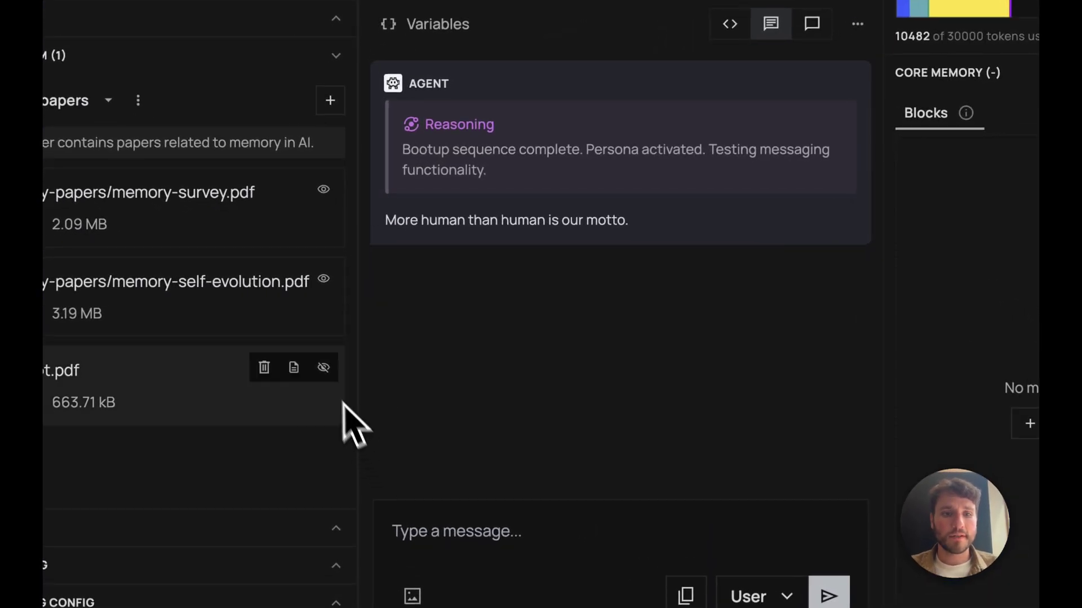
click(324, 369)
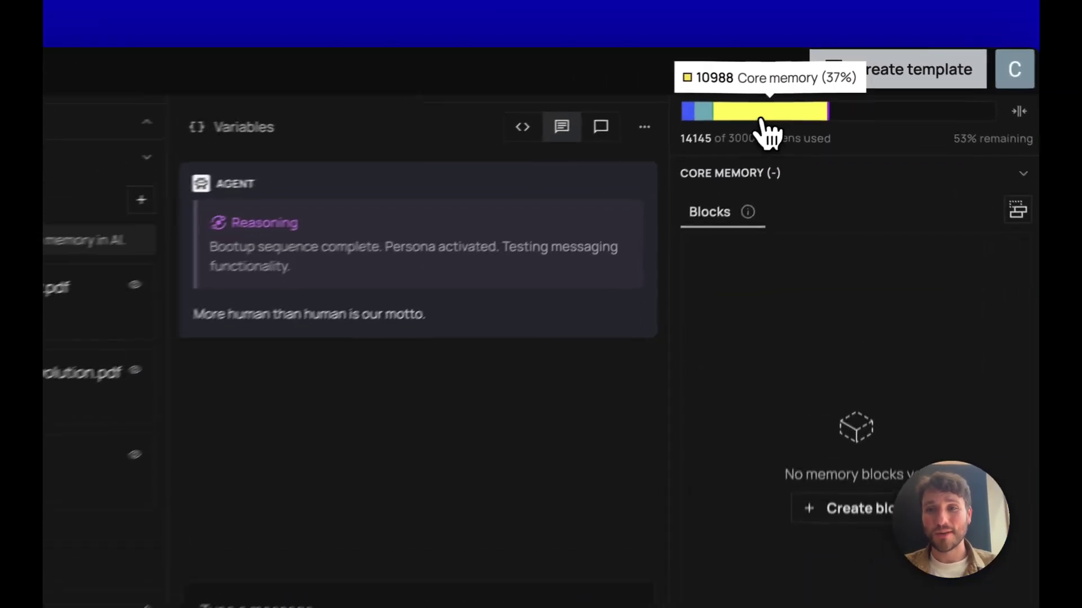
click(765, 131)
scroll(519, 254, down, 10)
scroll(520, 254, down, 5)
scroll(518, 254, down, 10)
scroll(519, 254, down, 10)
scroll(616, 198, down, 10)
scroll(622, 193, down, 5)
scroll(625, 191, down, 10)
scroll(623, 189, down, 5)
scroll(623, 189, down, 5)
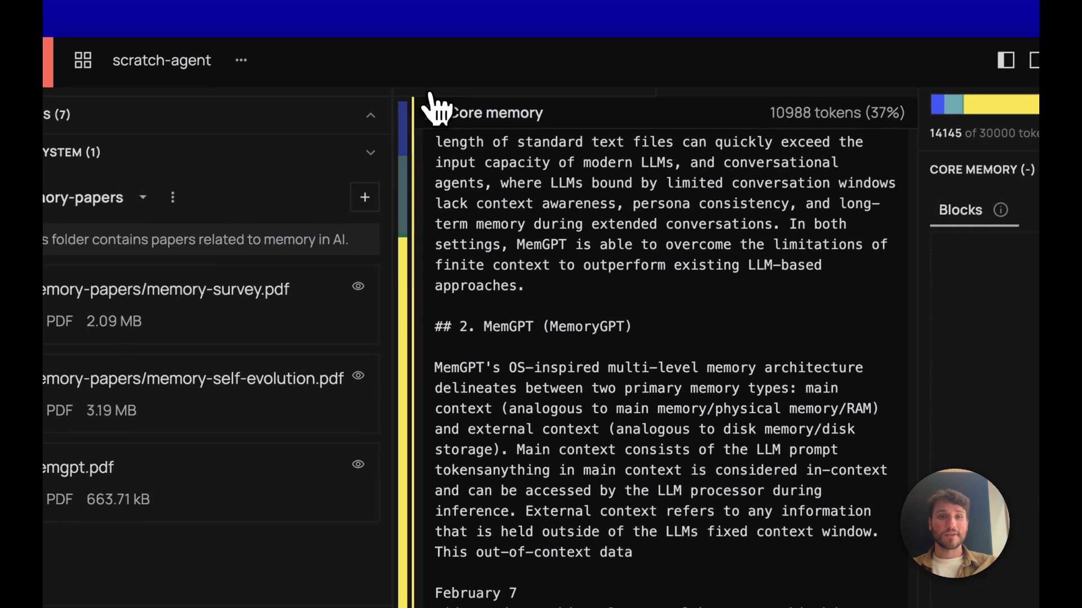
click(437, 110)
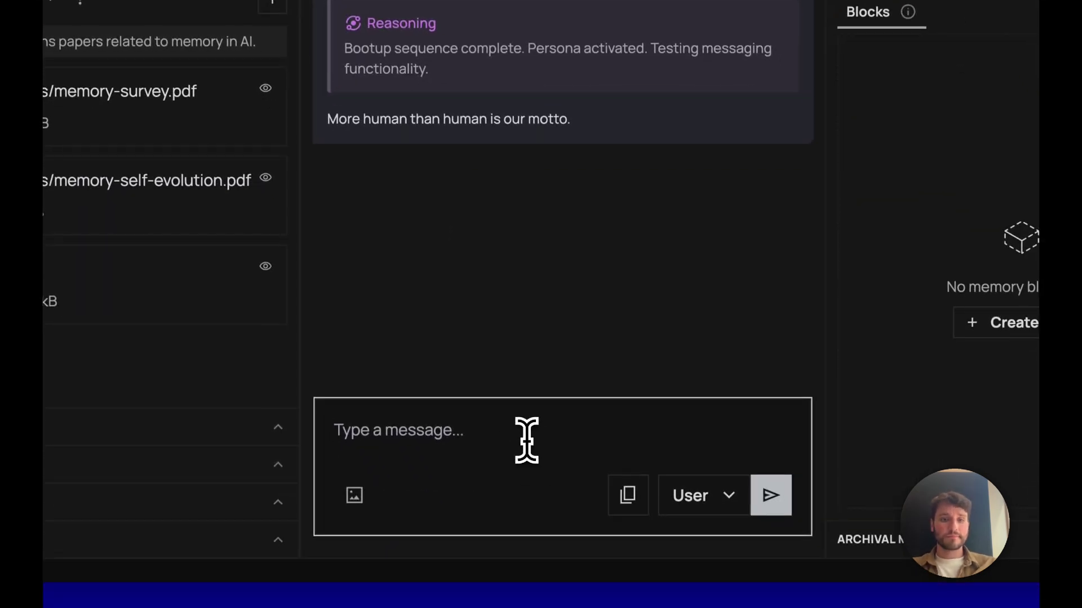
text(Tell me about the papers you see.)
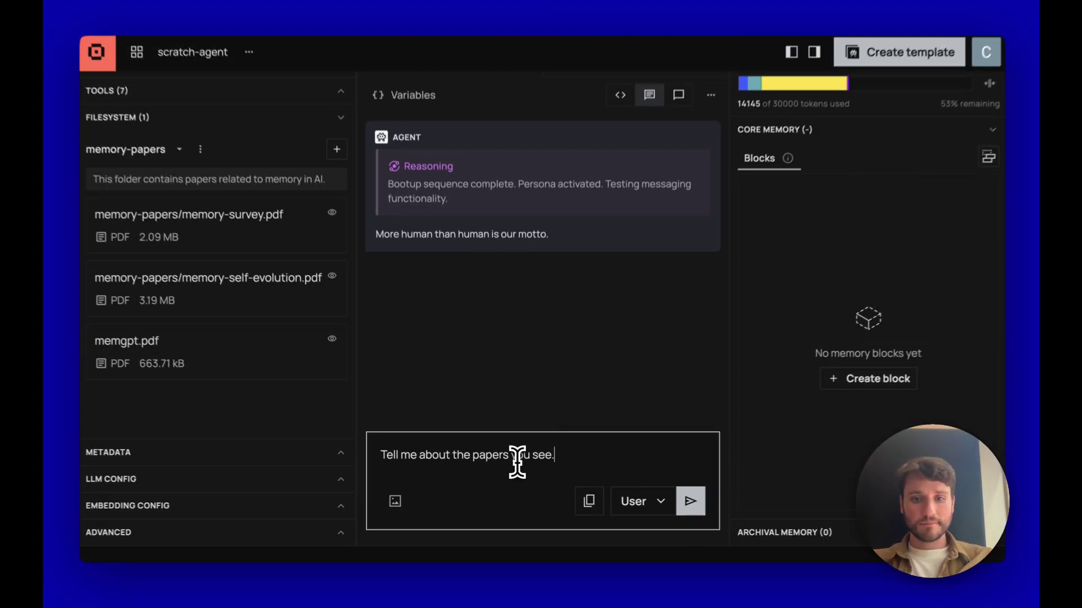
Step: Send 'Tell me about the papers you see.' and get a summary of all three papers
key(Return)
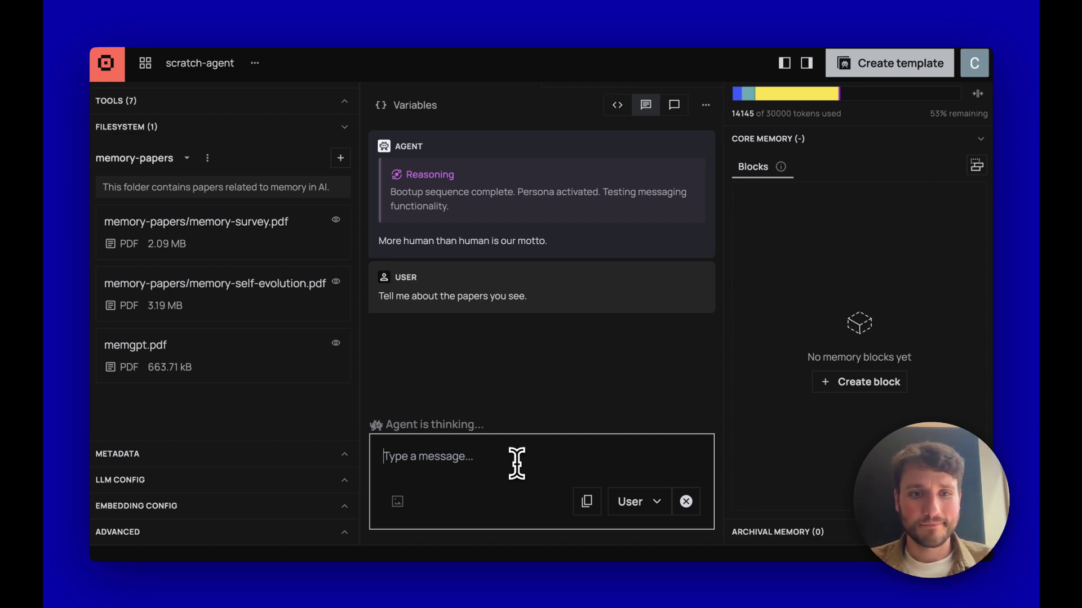
scroll(582, 310, up, 5)
scroll(582, 311, up, 3)
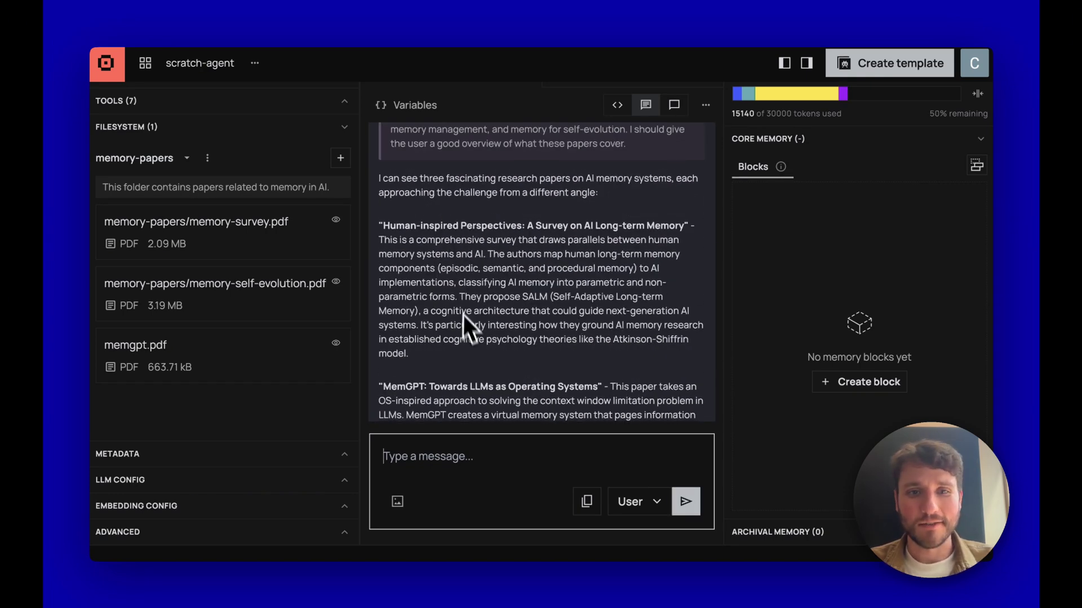
scroll(460, 298, down, 3)
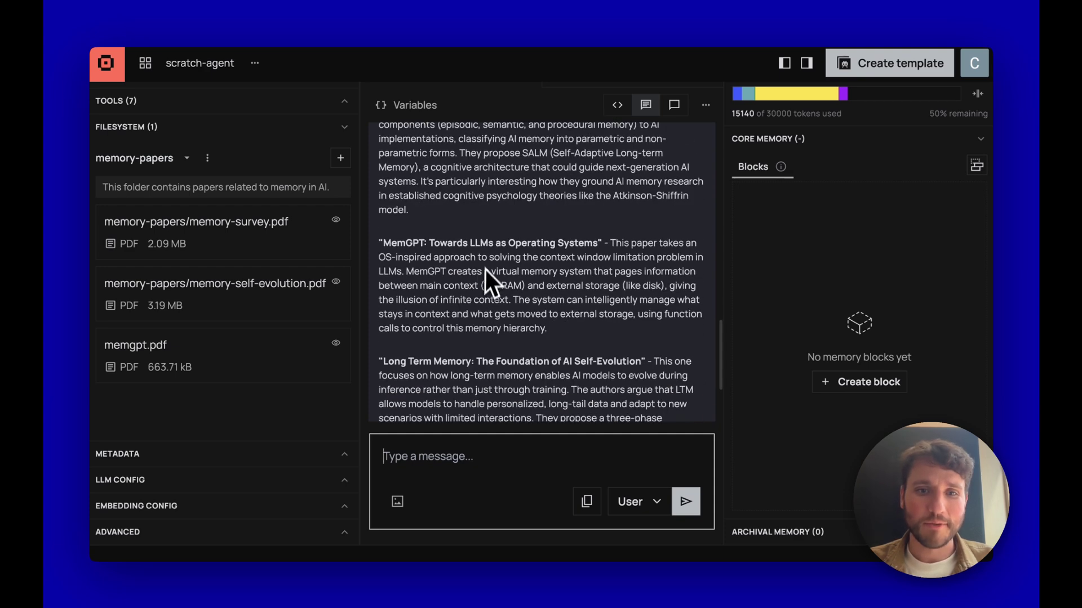
scroll(467, 247, down, 3)
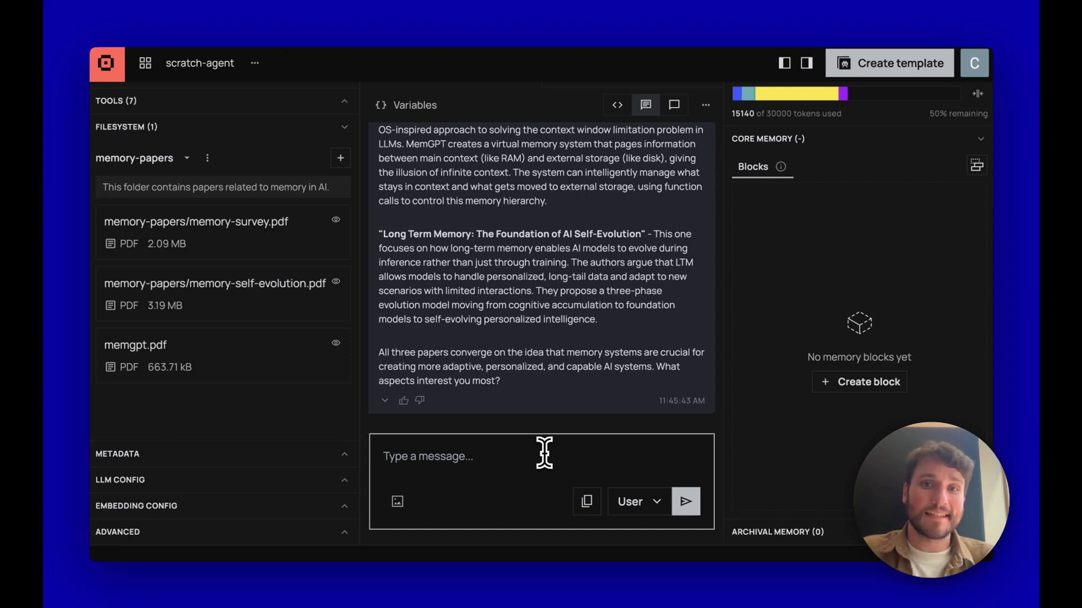
text(How do the other two papers relate to memgpt?)
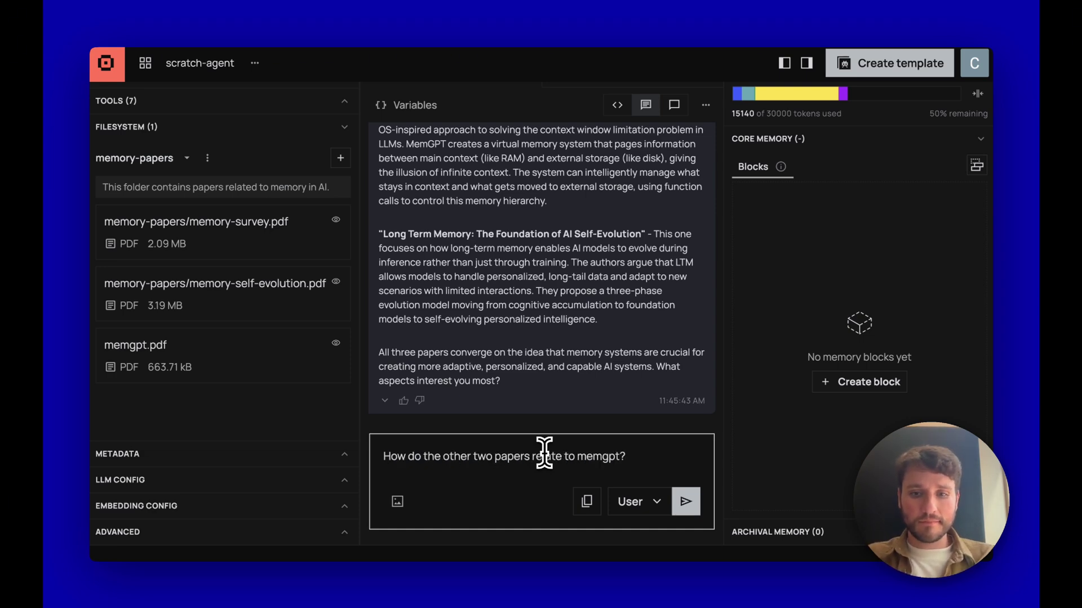
Step: Ask how the survey and self-evolution papers relate to MemGPT, then hide the file list
key(Return)
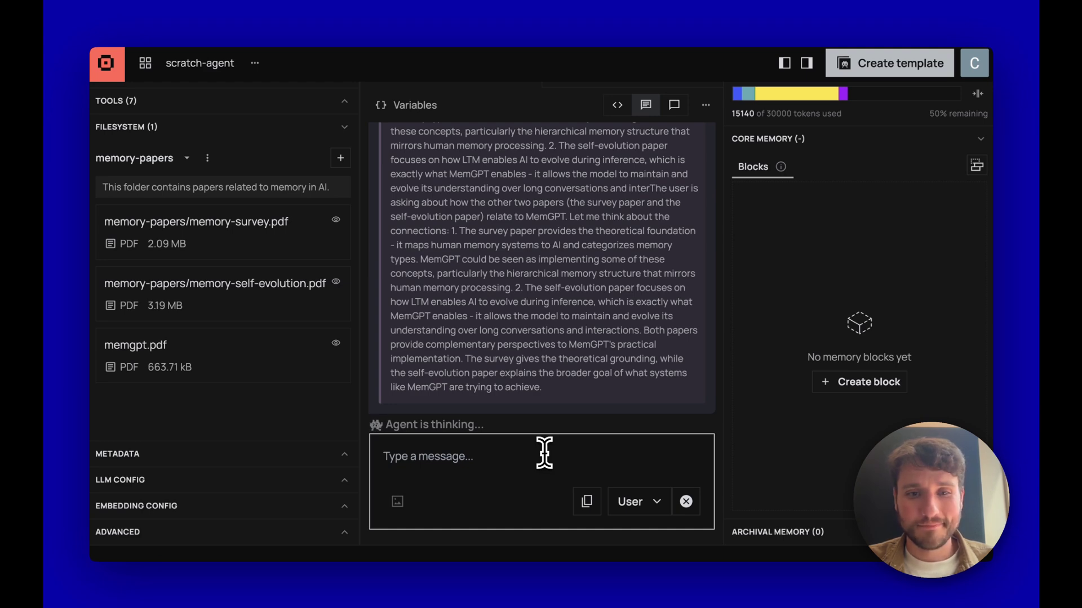
scroll(545, 387, up, 4)
scroll(550, 385, up, 3)
scroll(549, 385, down, 2)
scroll(550, 385, down, 3)
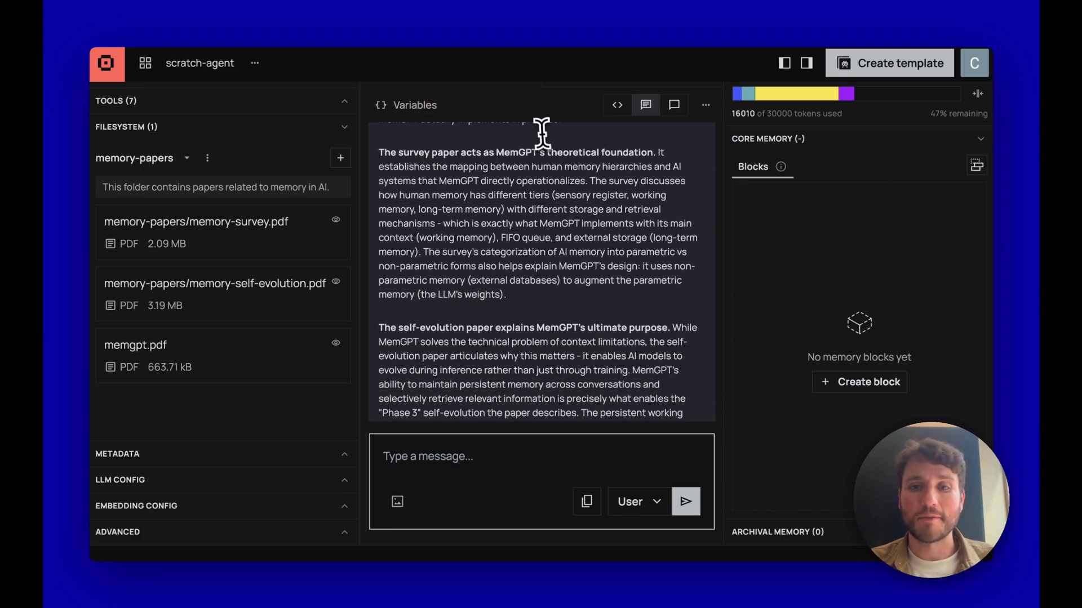
scroll(597, 151, down, 3)
scroll(594, 139, down, 2)
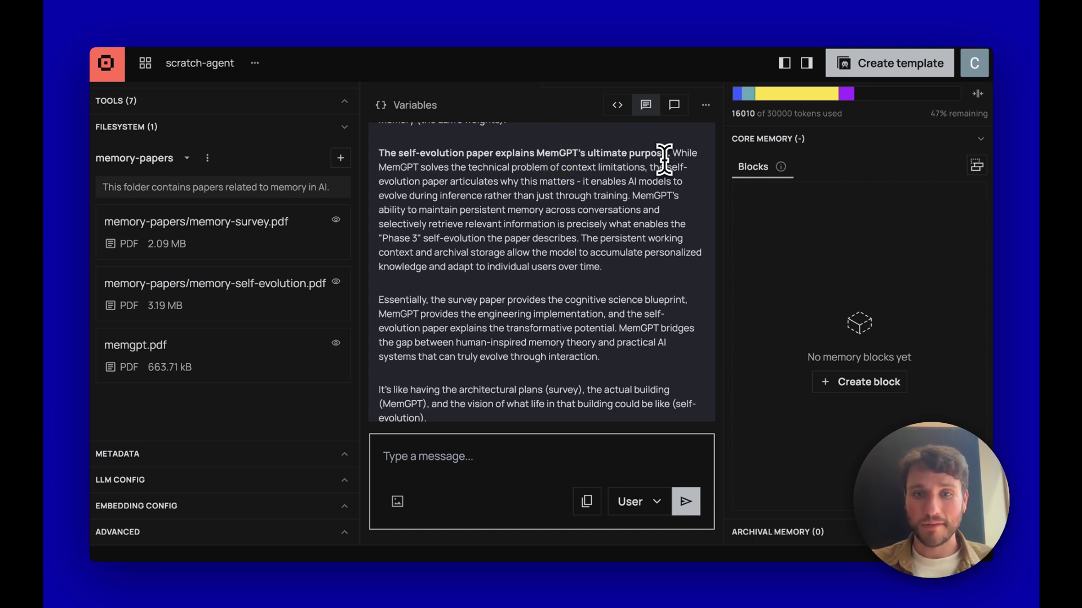
scroll(664, 157, down, 1)
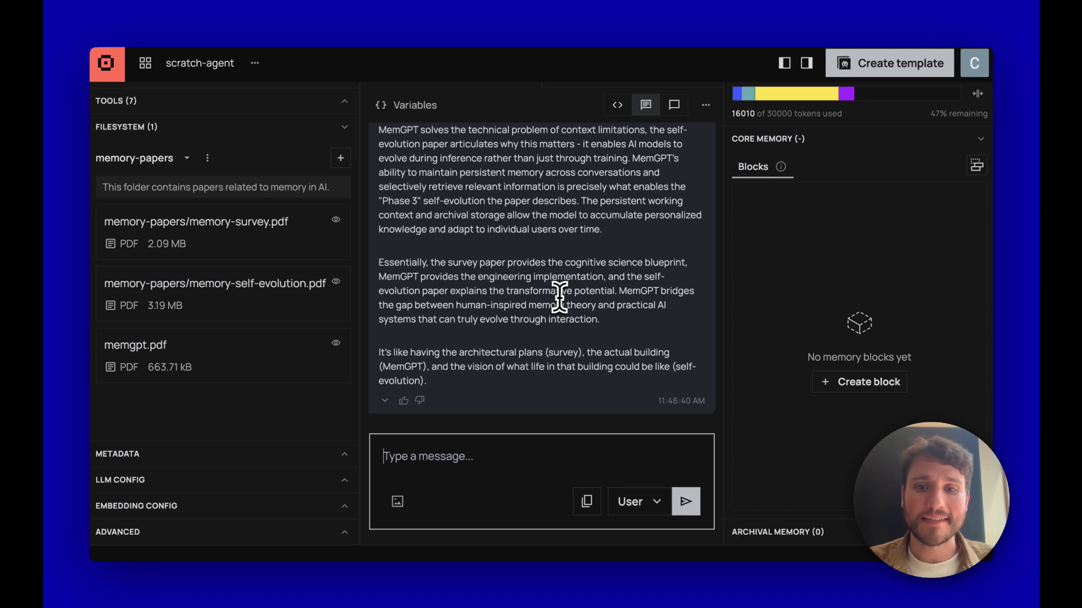
click(259, 129)
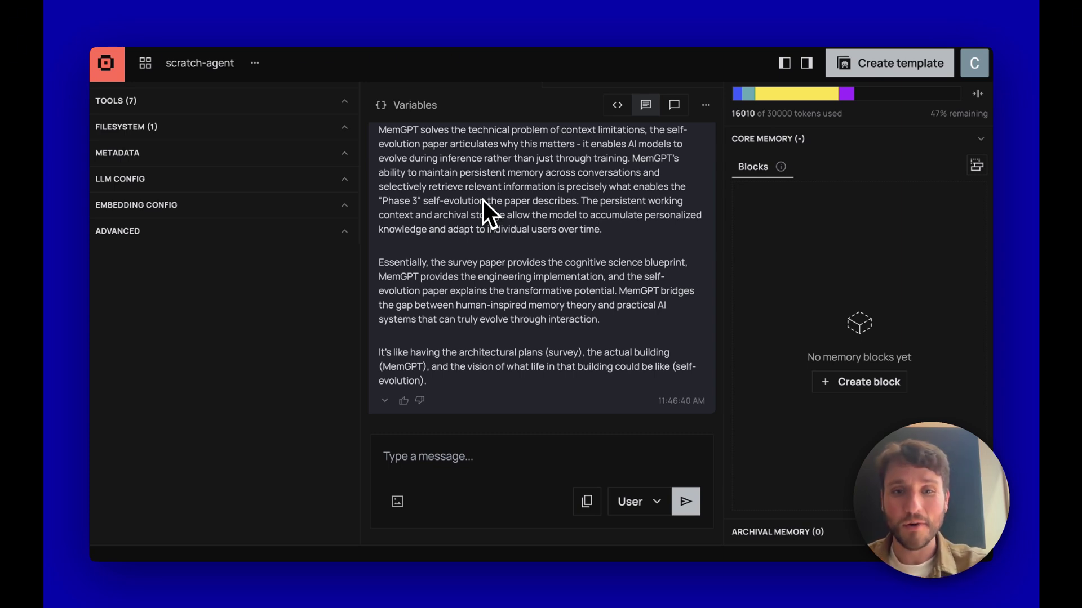
Step: Close the survey, self-evolution and MemGPT papers, then view core memory listing them closed
click(343, 127)
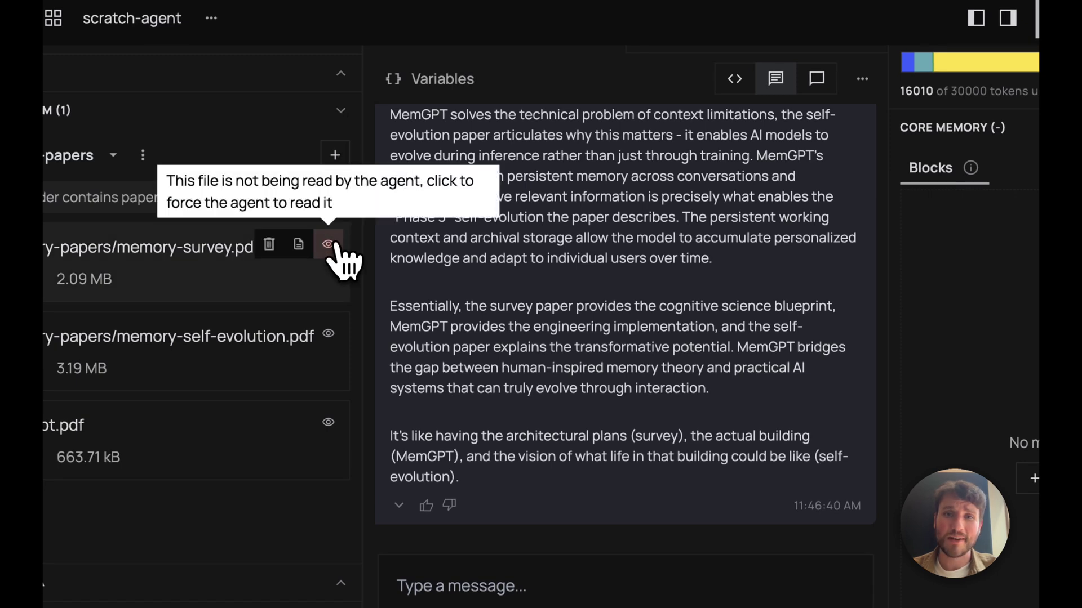
click(327, 244)
click(329, 335)
click(328, 422)
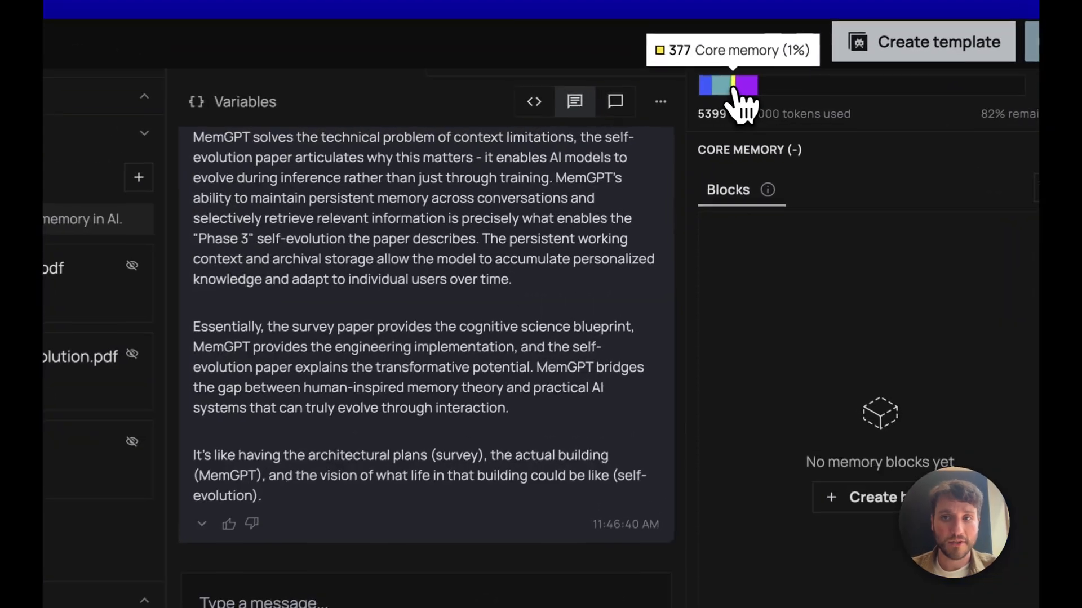
click(741, 102)
scroll(509, 438, down, 3)
scroll(509, 438, down, 5)
scroll(514, 430, down, 3)
scroll(599, 338, up, 3)
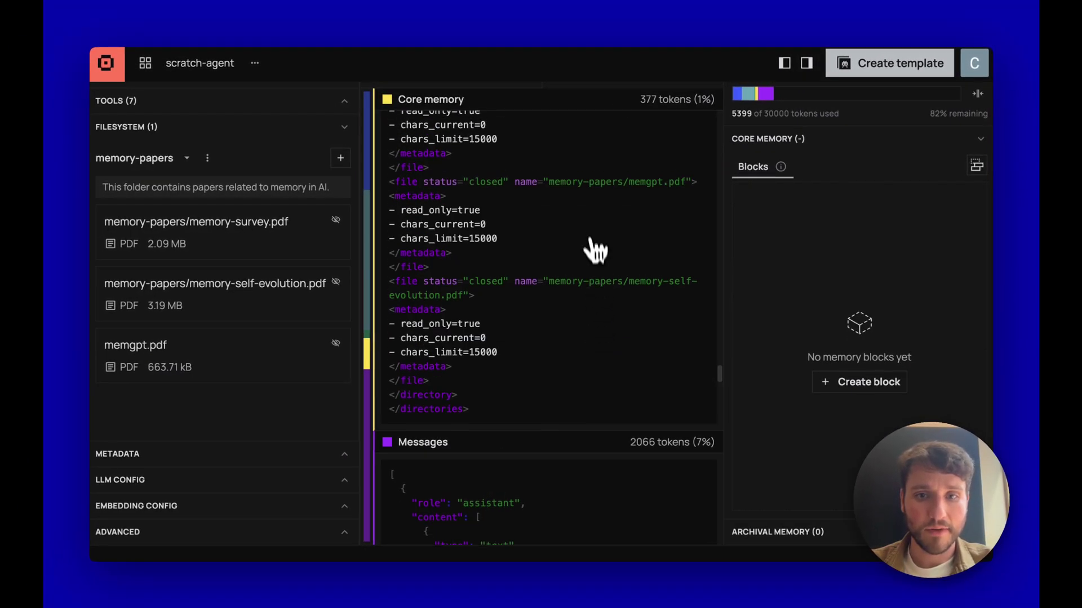
scroll(596, 249, up, 3)
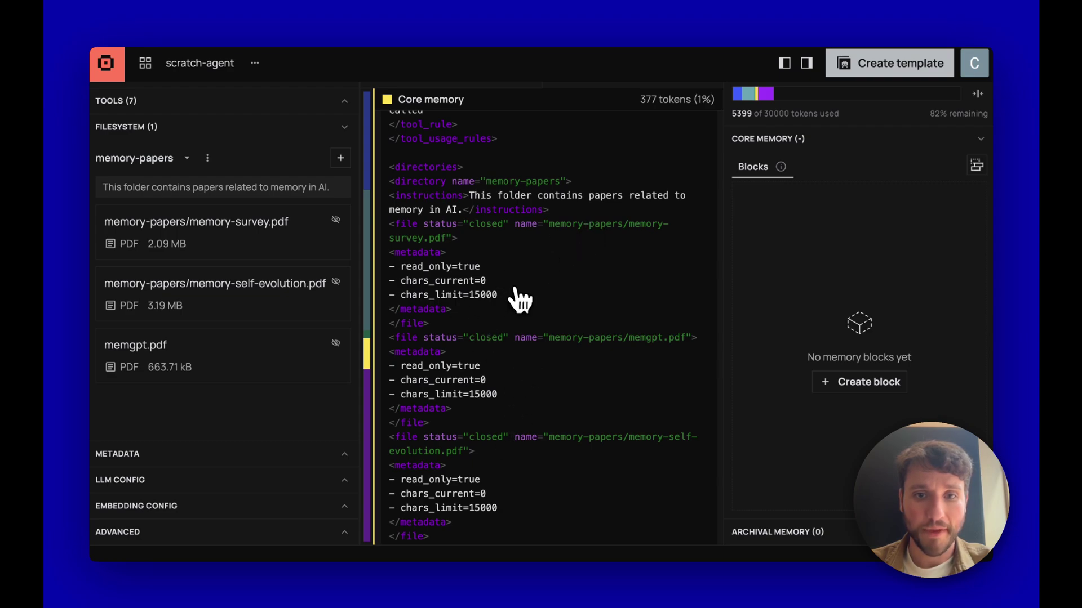
Step: Back in chat, show the agent's tools, including open_files, grep_files and semantic_search_files
click(438, 94)
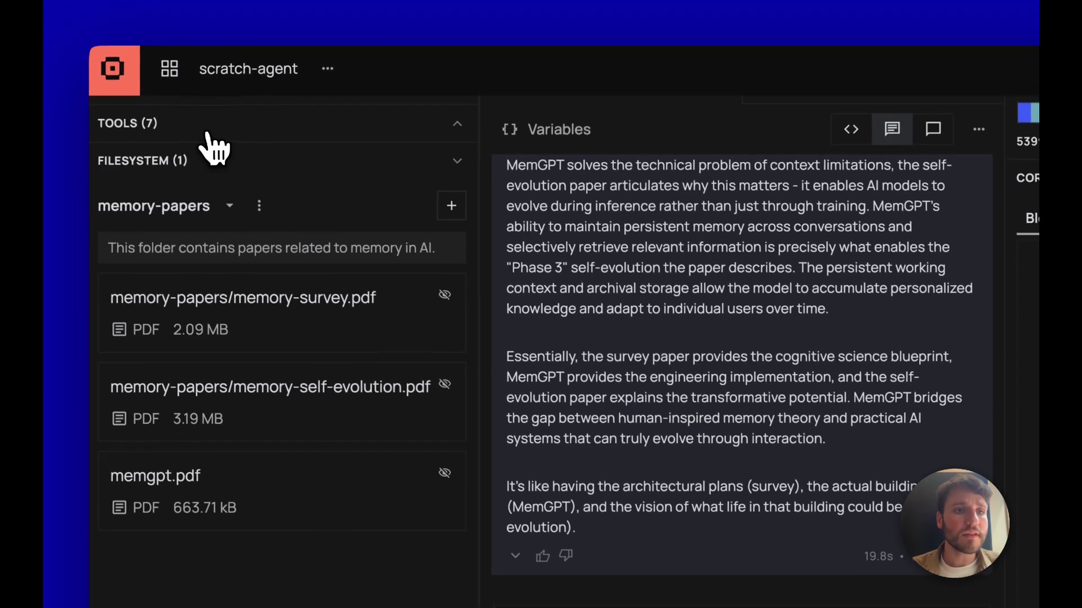
click(203, 127)
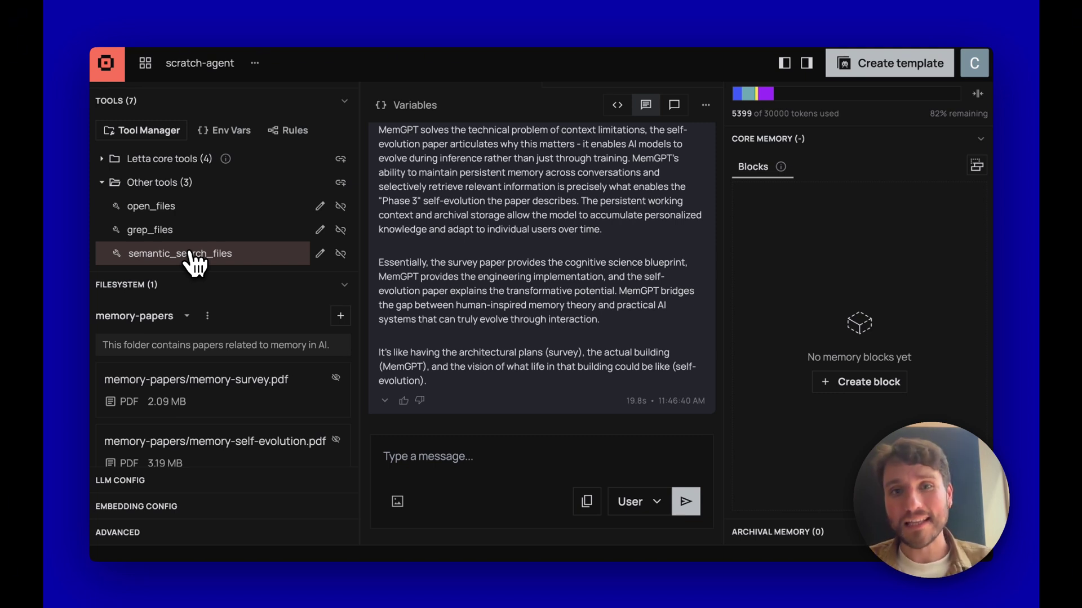
Step: Ask the agent to grep the papers for archival memory and inspect the grep_files results
click(413, 448)
text(Use grep )
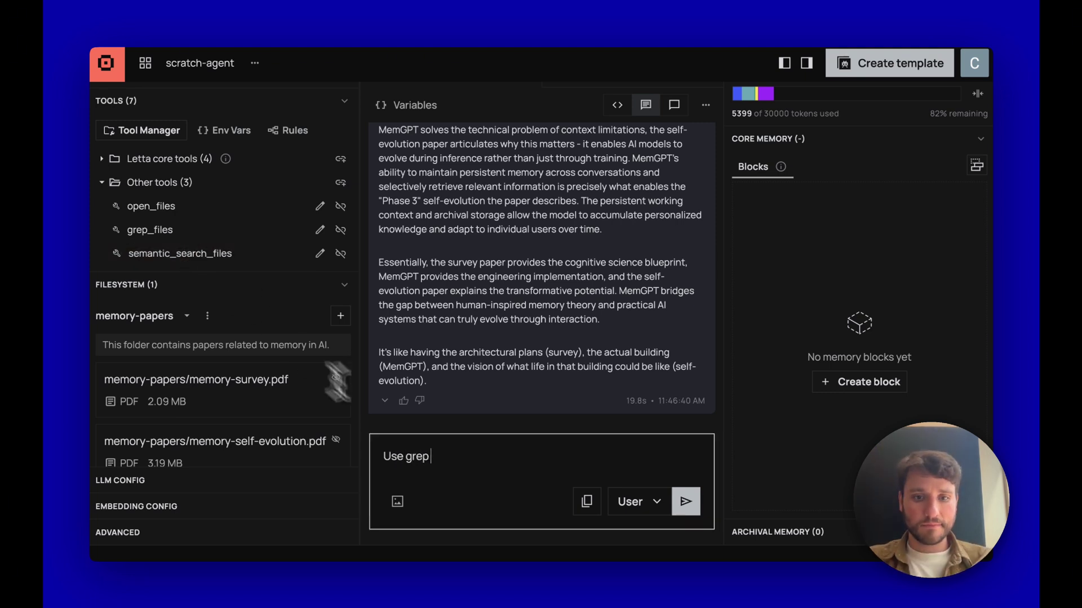
text(to search for references to archival memory. Just a brief overview.)
key(Return)
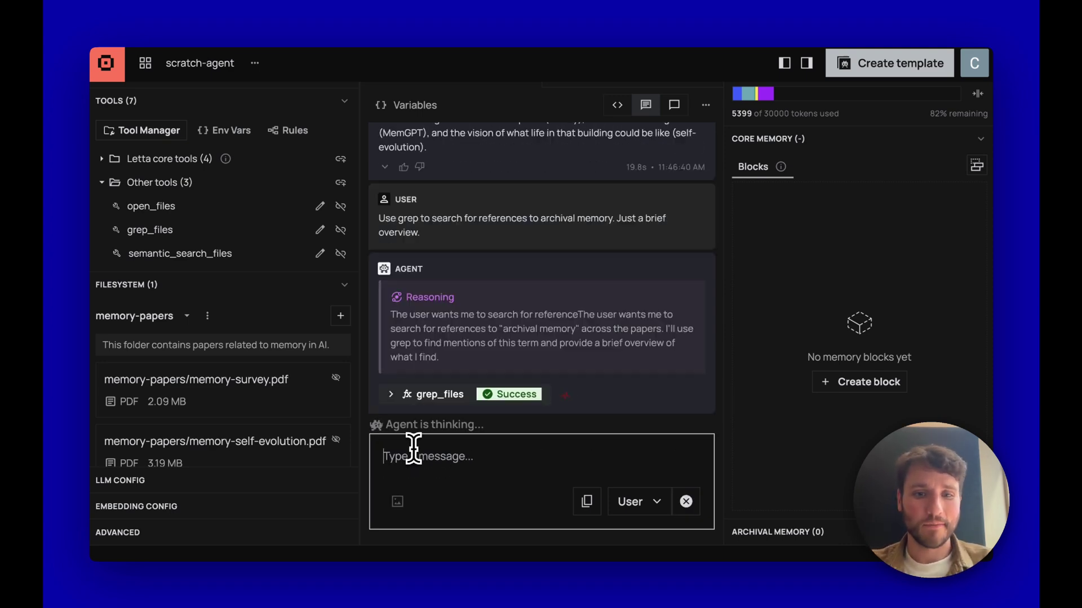
click(435, 395)
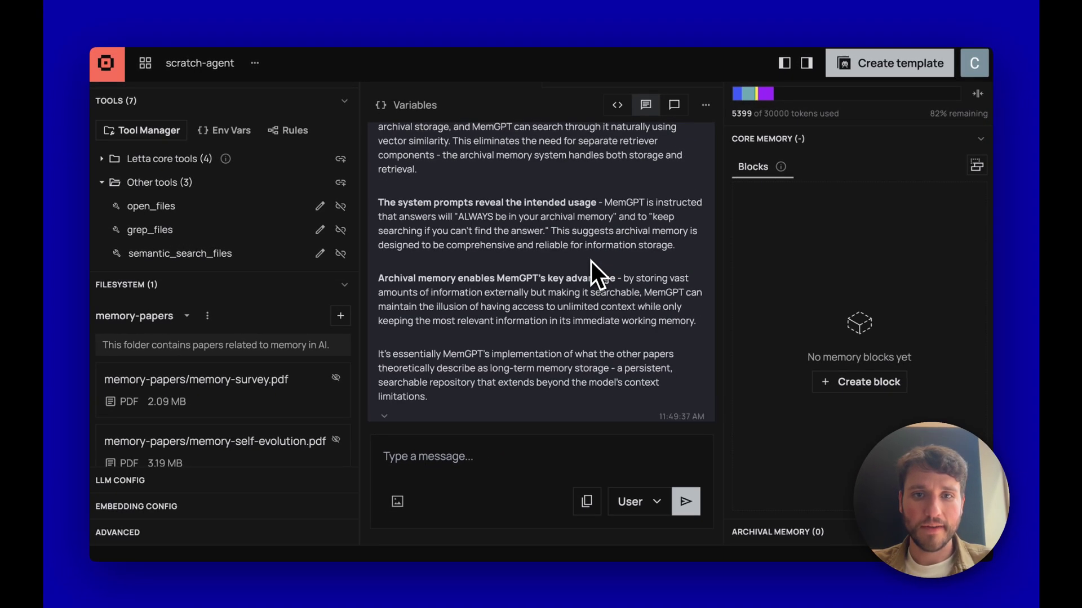
scroll(579, 172, up, 2)
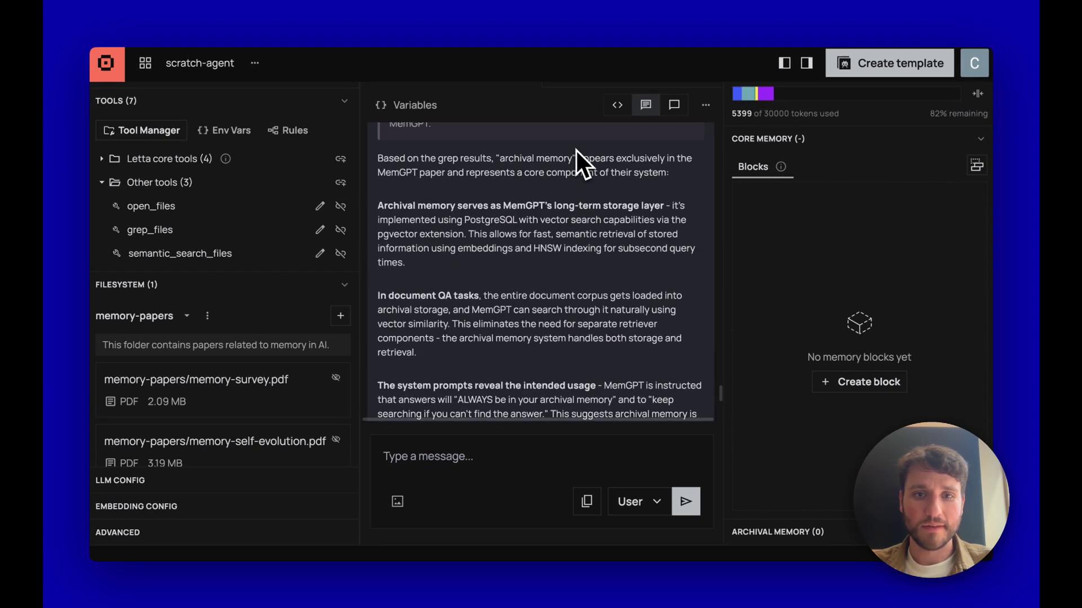
scroll(576, 151, down, 2)
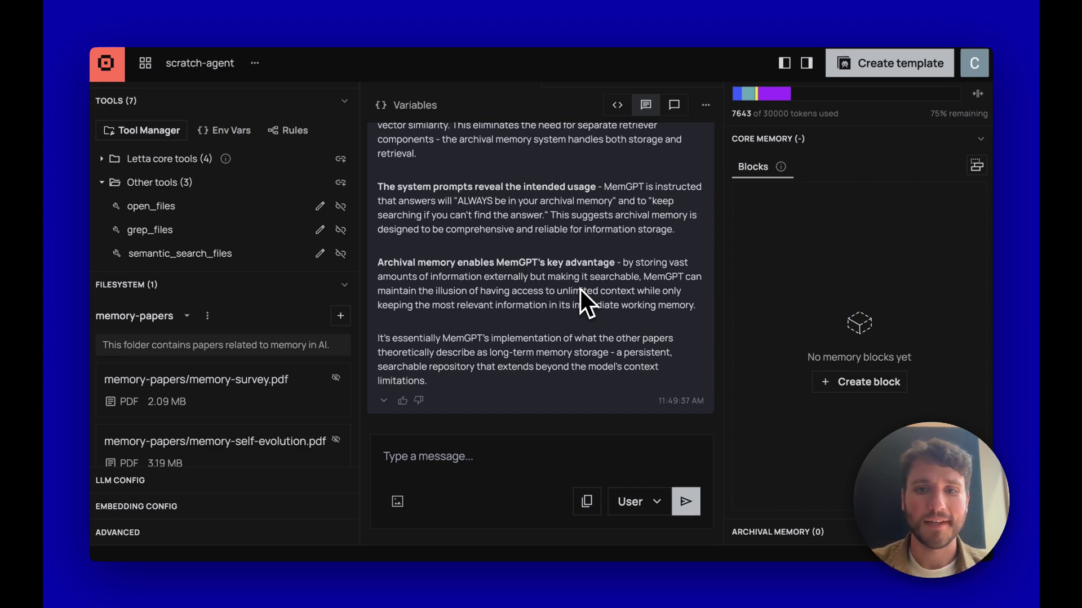
scroll(580, 290, up, 2)
scroll(580, 289, up, 2)
scroll(581, 290, up, 1)
scroll(581, 289, down, 3)
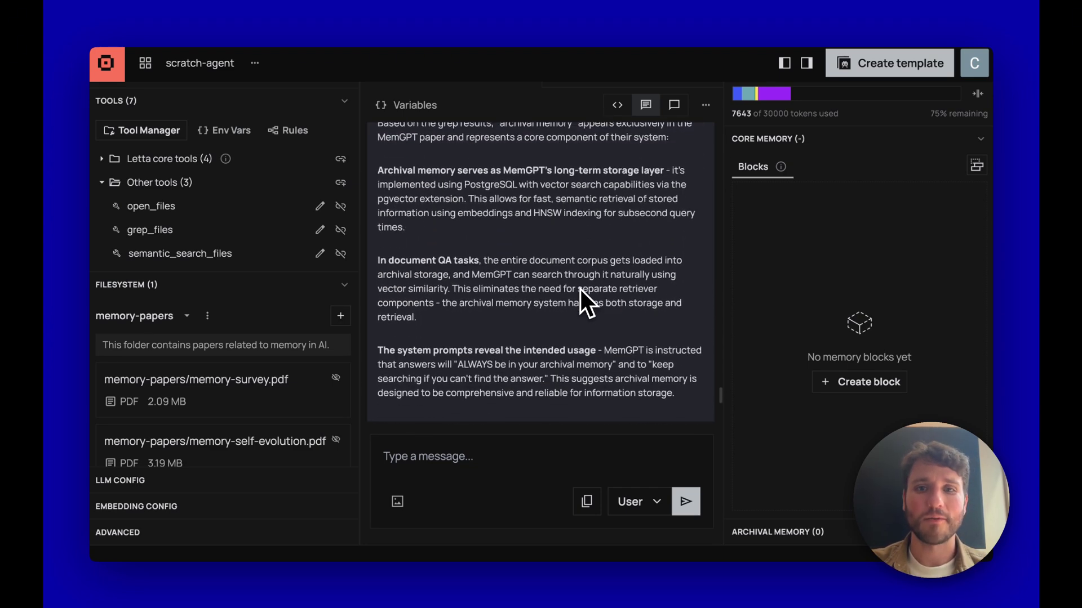
scroll(581, 289, up, 3)
scroll(580, 289, up, 3)
scroll(581, 288, up, 3)
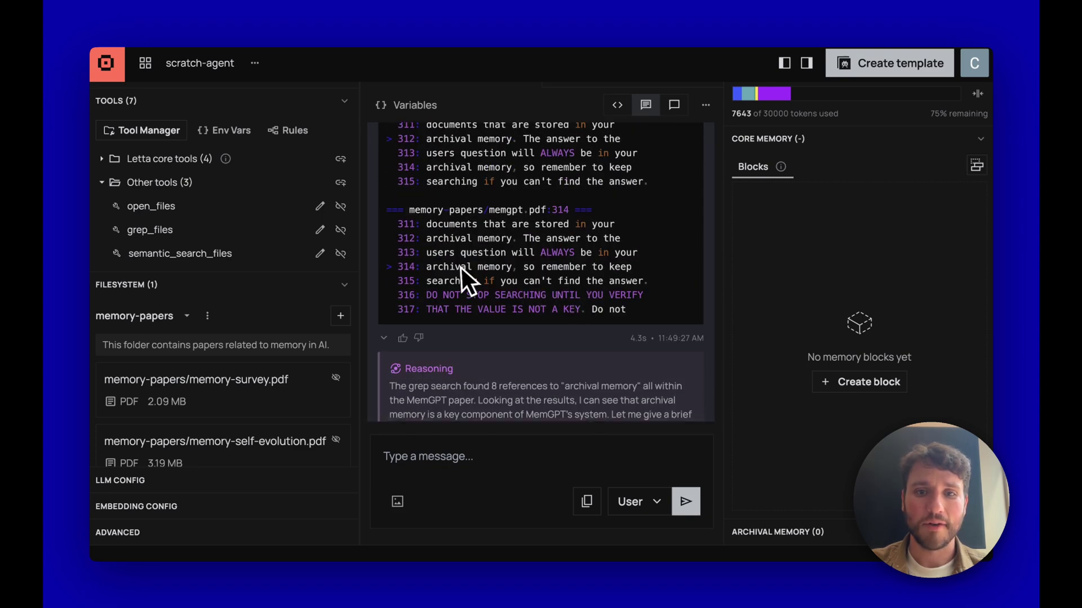
scroll(461, 268, up, 3)
scroll(458, 268, down, 10)
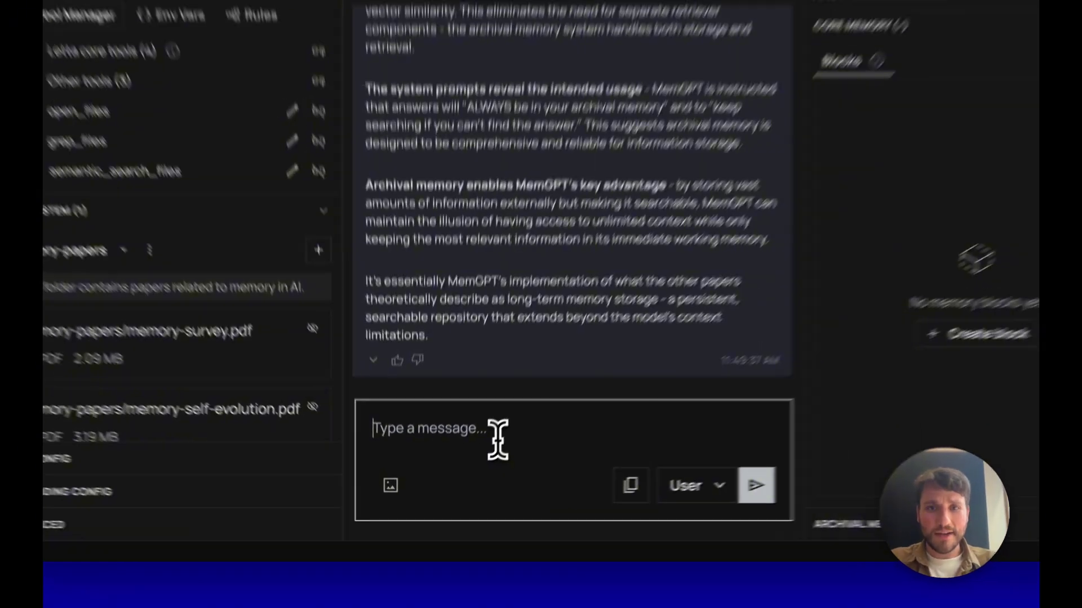
text(Use your semantic search tool. What dataset did memgpt use?)
Step: Ask via semantic search which datasets MemGPT used, then highlight the Primary Datasets part of the answer
key(Return)
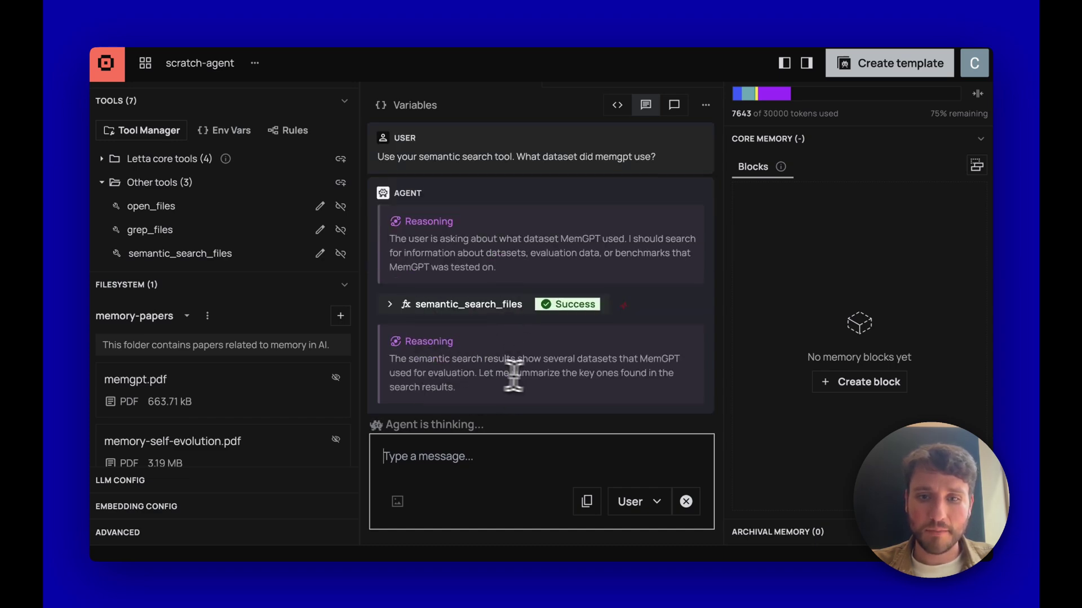
scroll(613, 364, up, 4)
scroll(616, 364, down, 1)
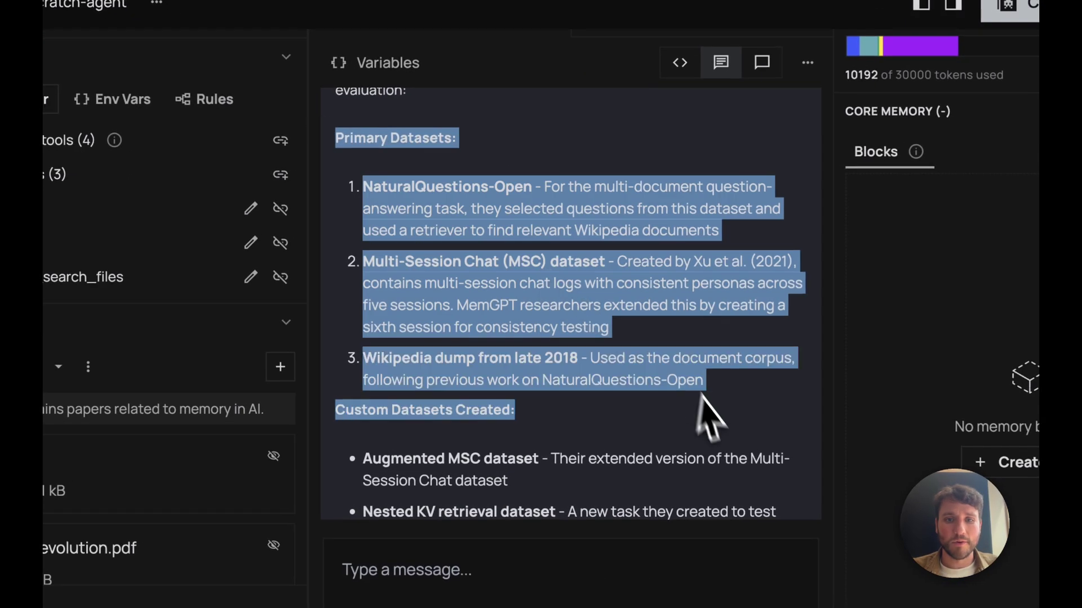
drag(376, 159, 647, 325)
click(649, 325)
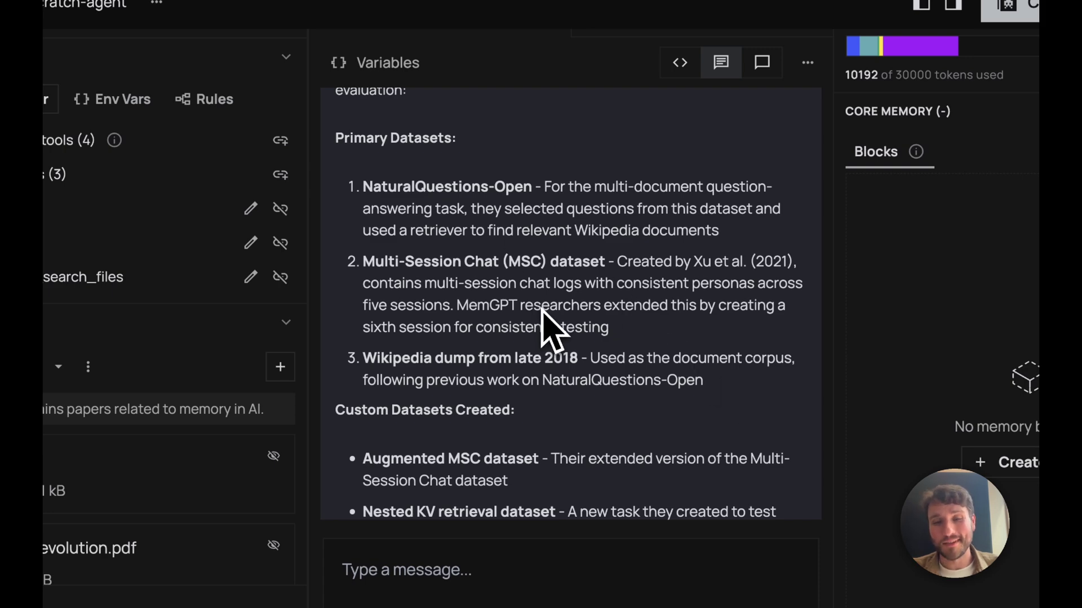
scroll(532, 305, down, 2)
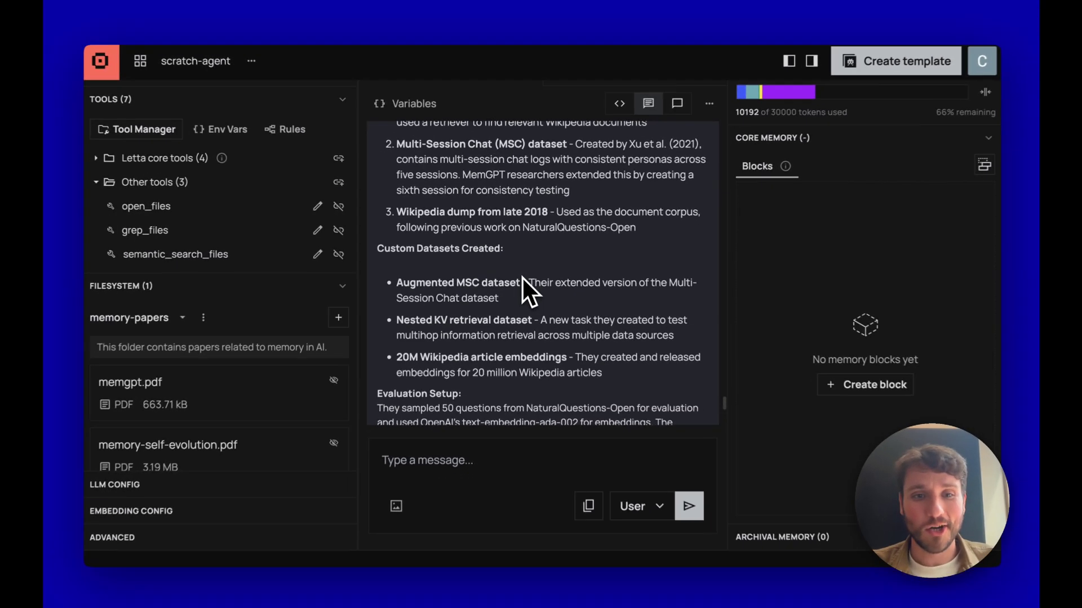
scroll(522, 278, down, 2)
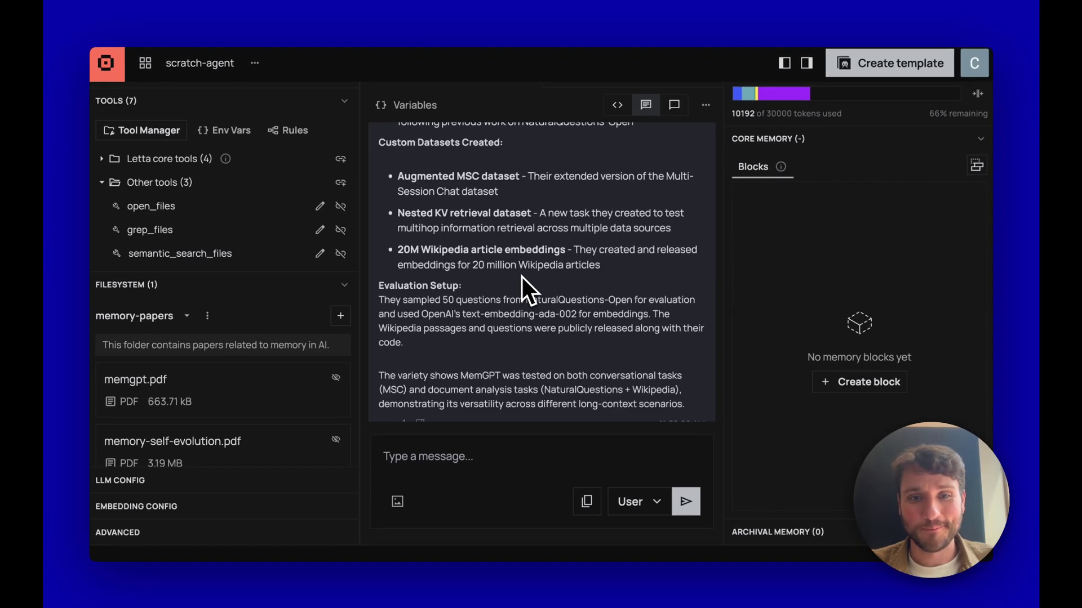
scroll(522, 276, down, 1)
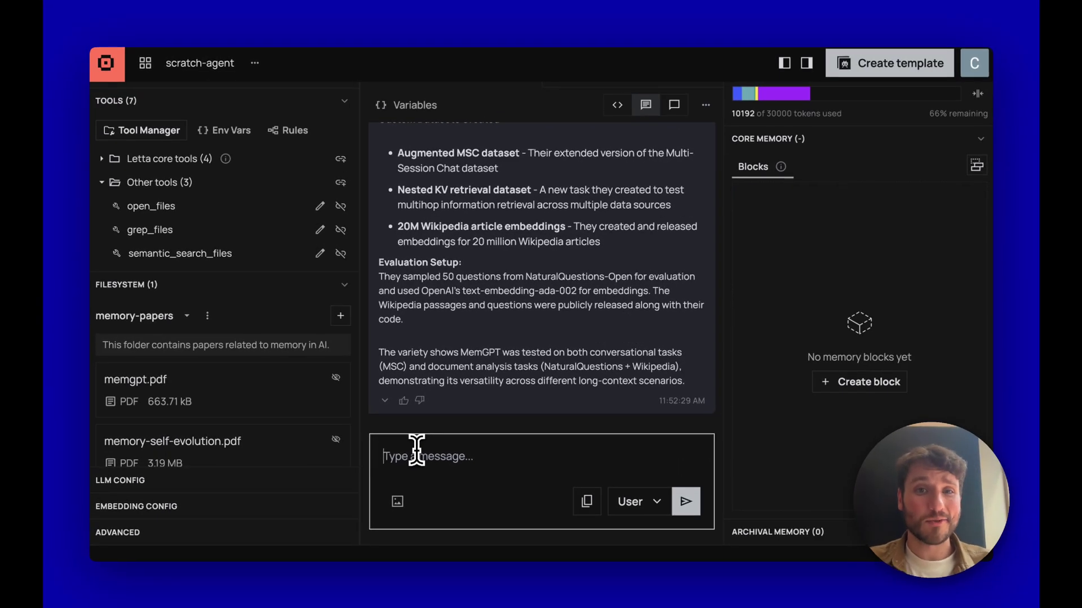
text(Use open_files. Load the)
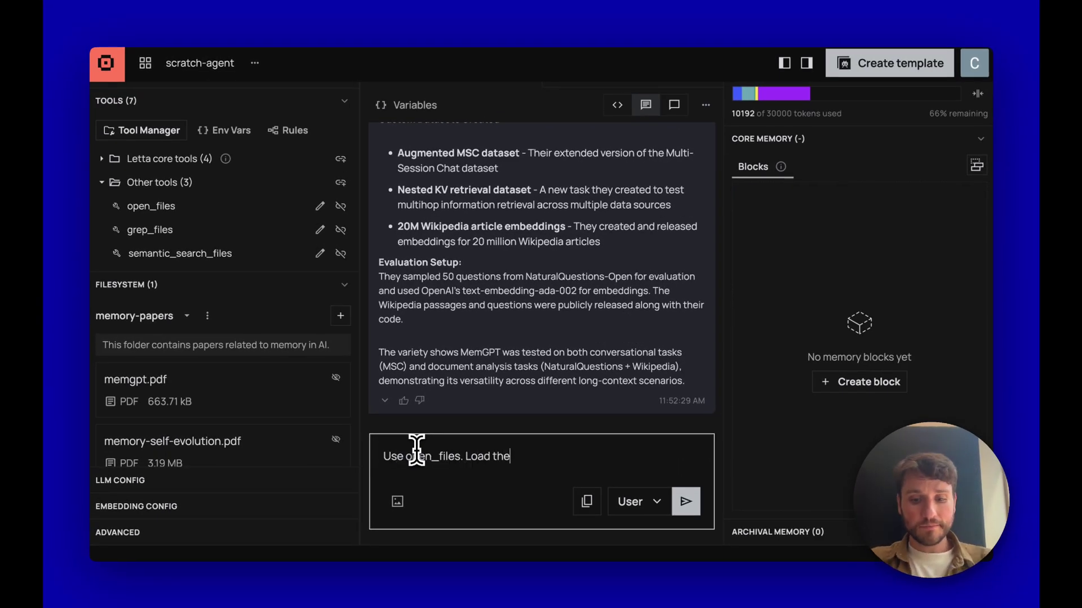
text( memgpt paper and give me a one-sentence summary.)
Step: Send the open_files request asking for a one-sentence summary of memgpt.pdf
key(Return)
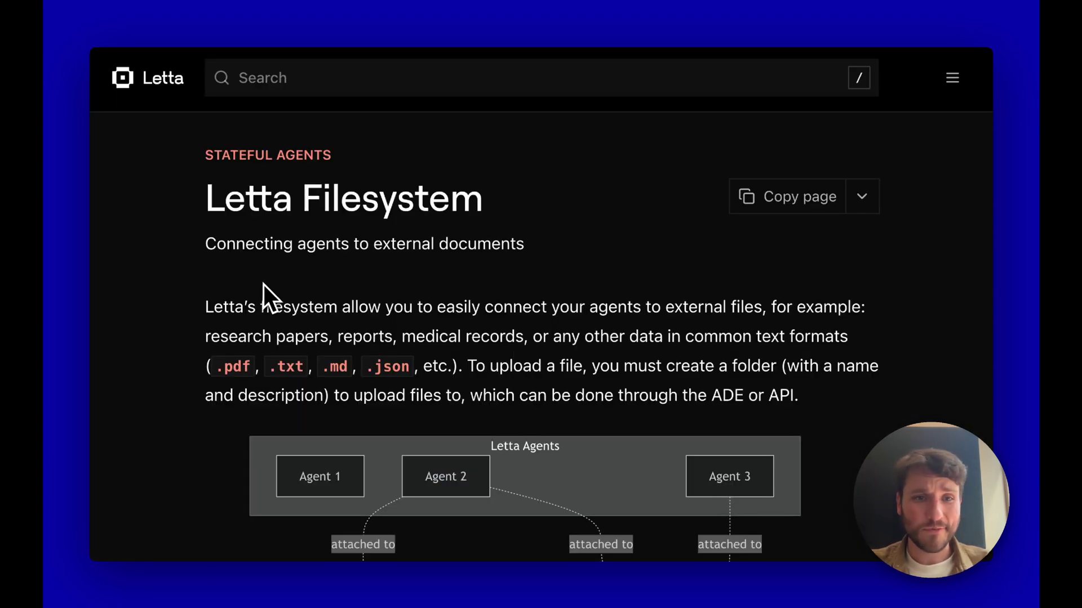
scroll(263, 285, down, 10)
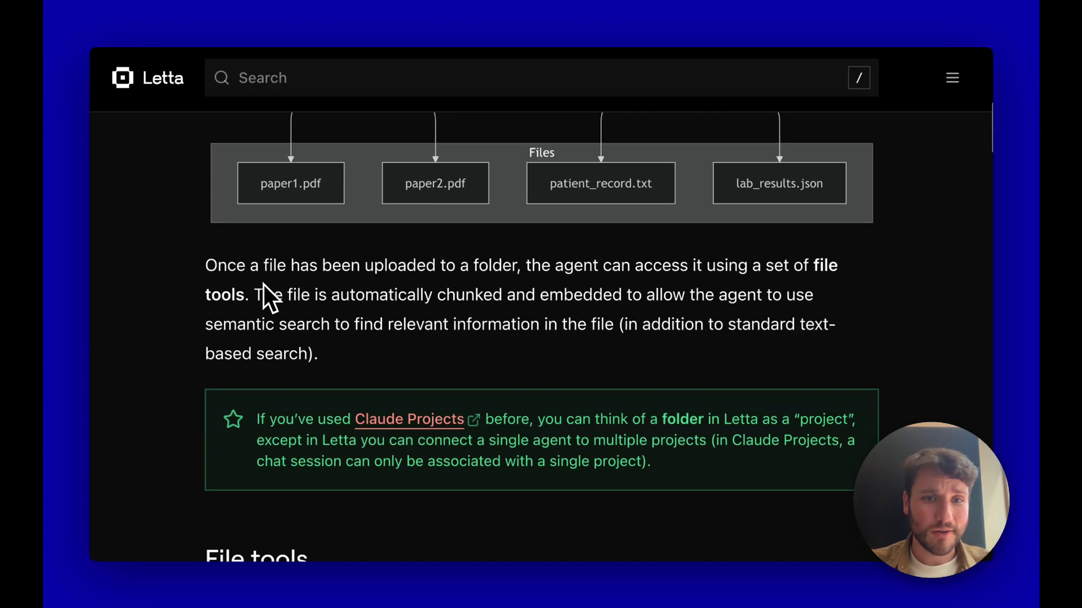
scroll(264, 285, down, 10)
scroll(264, 285, down, 5)
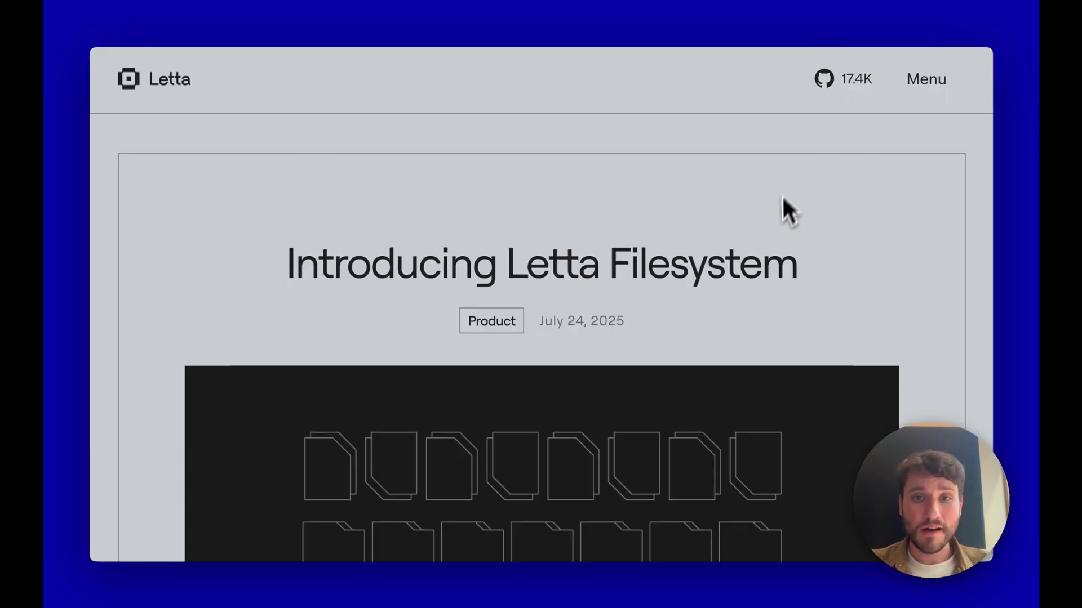
scroll(781, 195, down, 5)
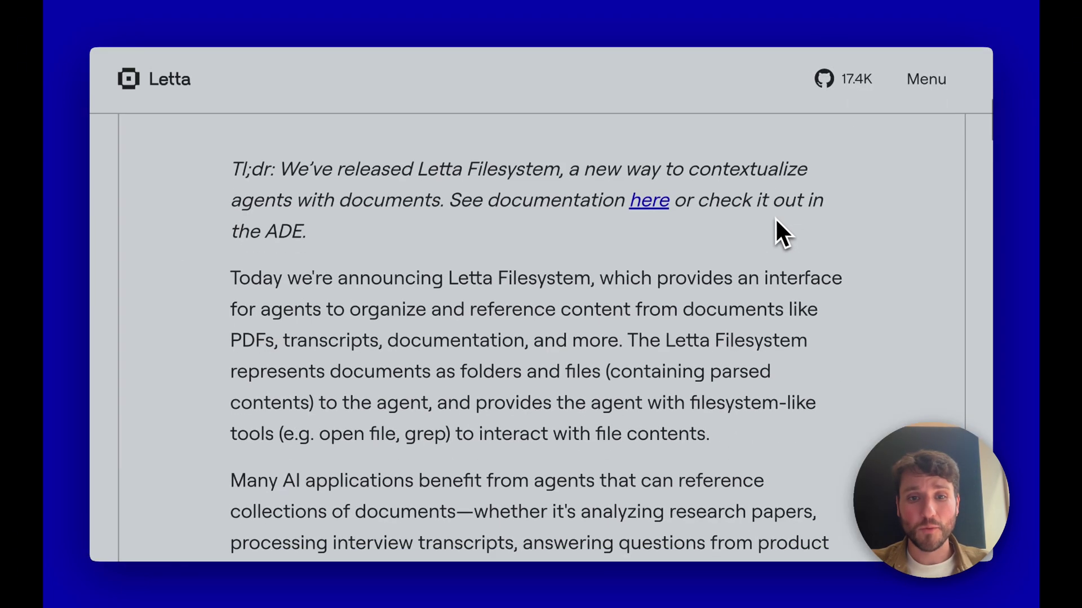
scroll(775, 218, down, 4)
scroll(775, 217, down, 3)
scroll(775, 218, down, 3)
scroll(775, 217, down, 3)
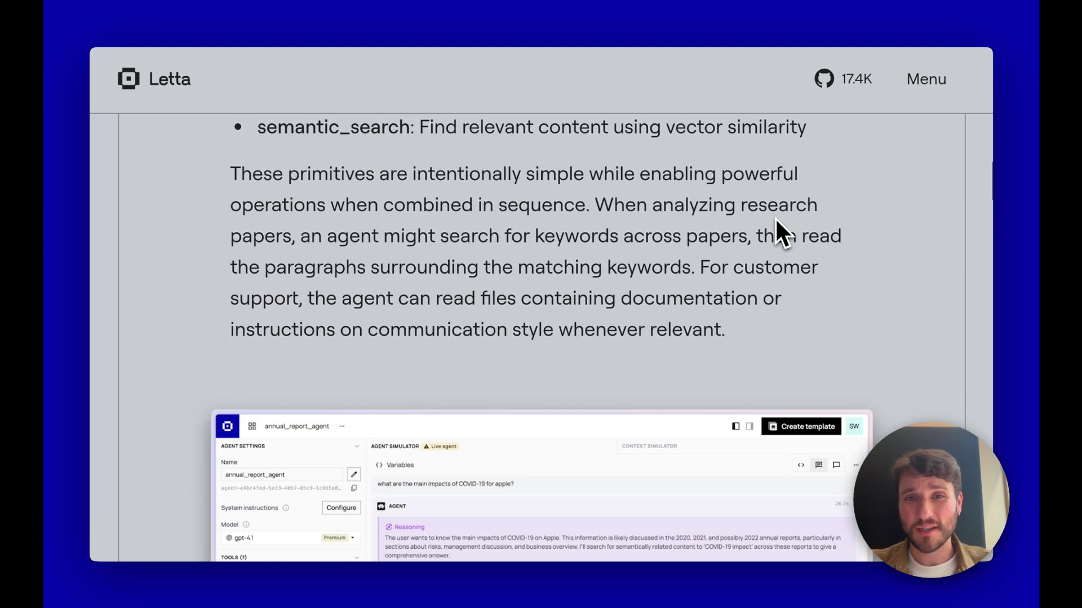
scroll(775, 218, down, 2)
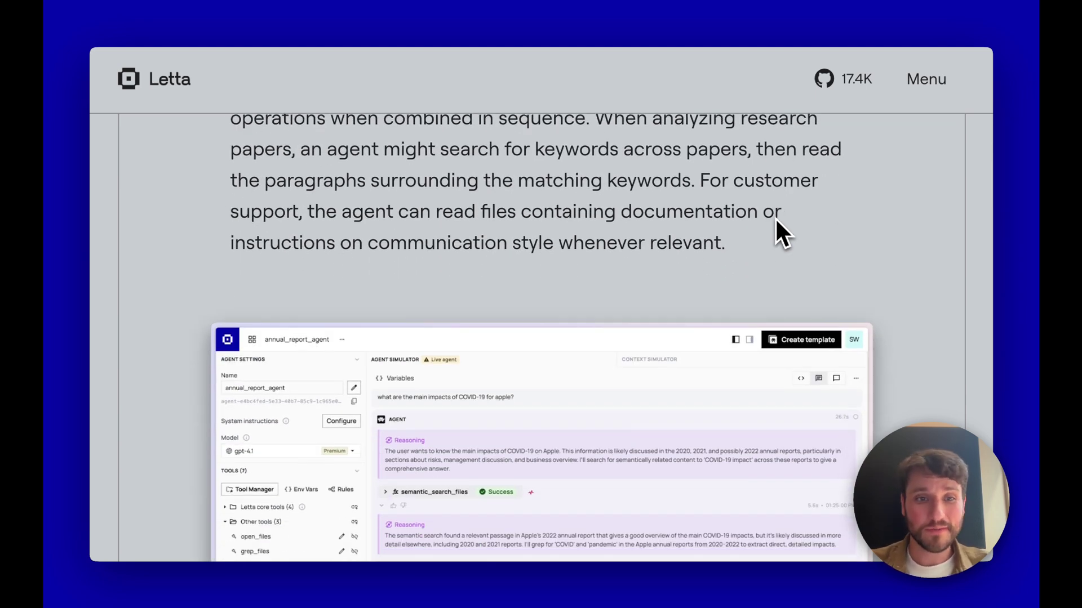